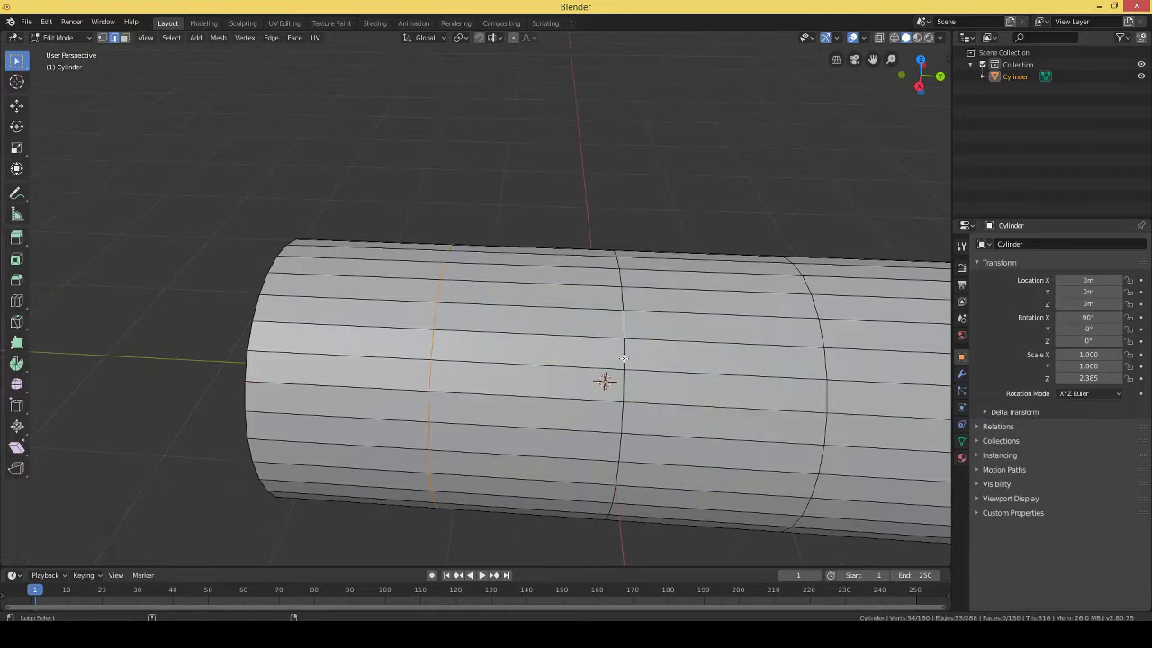
# Box-select the tank's end-cap vertices in X-ray and pull them out along Y into domed caps.
pyautogui.click(462, 42)
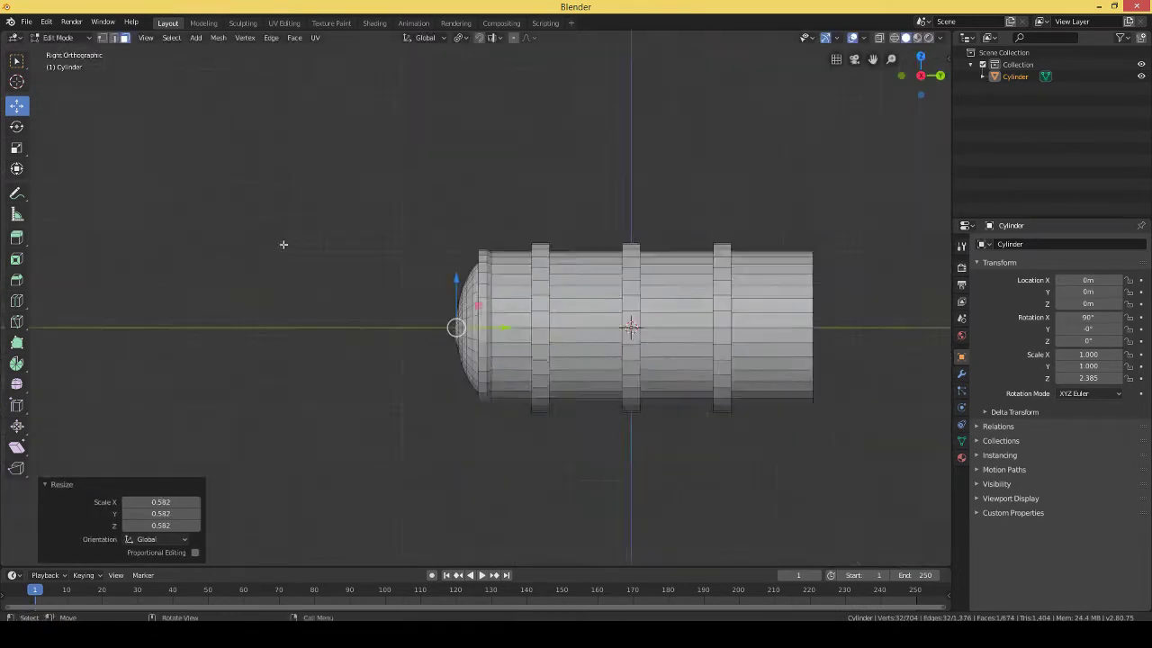
pyautogui.scroll(4, 283, 244)
pyautogui.moveTo(368, 146); pyautogui.dragTo(476, 476)
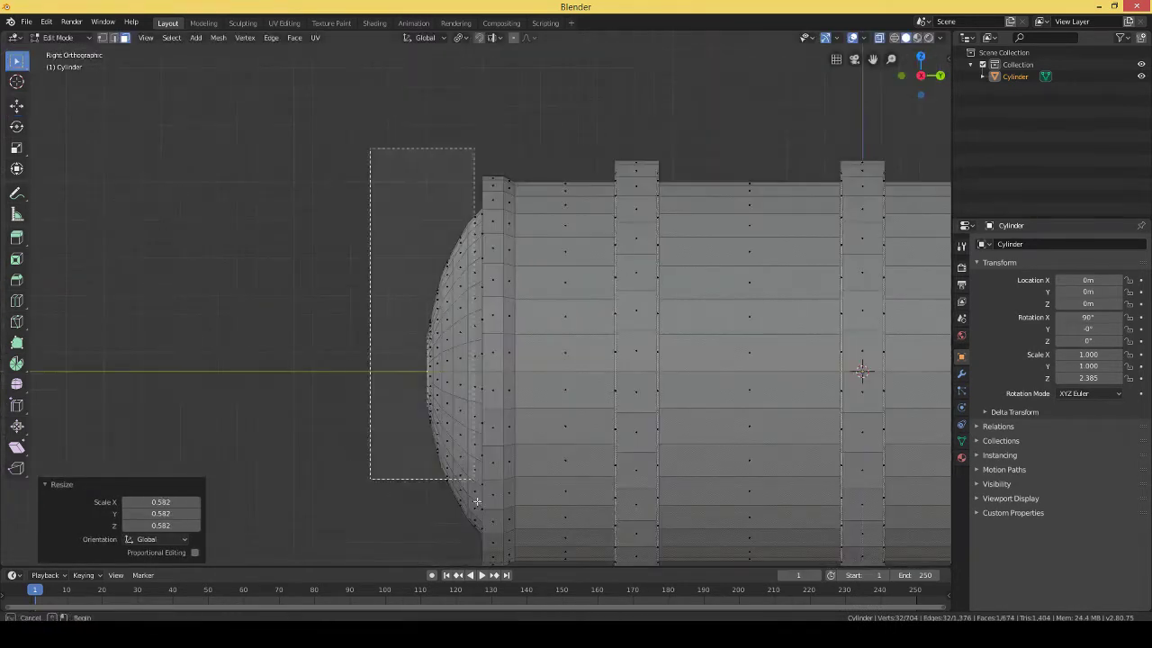
pyautogui.moveTo(476, 476); pyautogui.dragTo(247, 115, button='middle')
pyautogui.hotkey('alt', 'z')
pyautogui.press('KP_3')
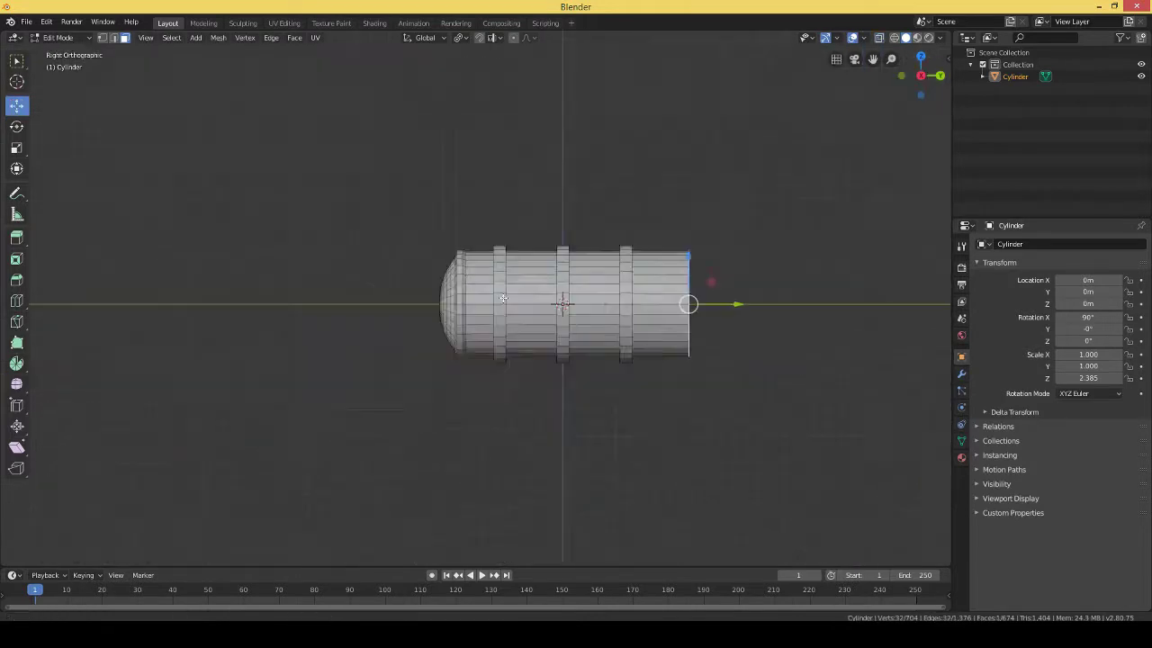
pyautogui.scroll(3, 463, 317)
pyautogui.moveTo(513, 317); pyautogui.dragTo(535, 317)
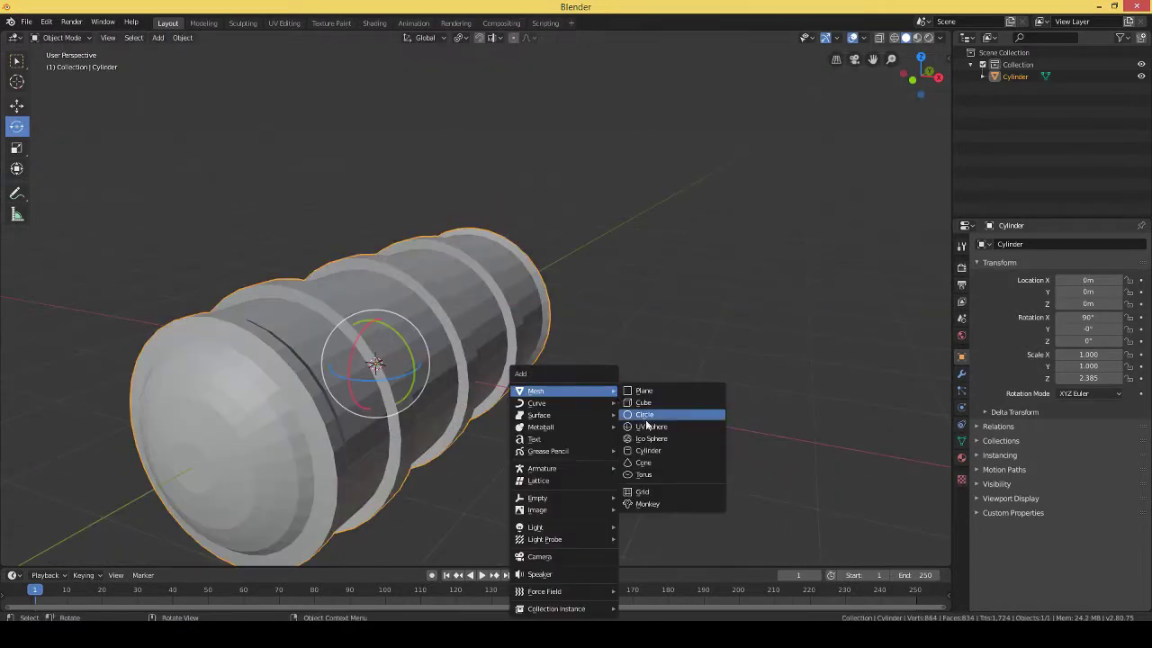
# Add a cylinder beside the tank and flatten it into a wheel disc.
pyautogui.click(663, 442)
pyautogui.click(16, 105)
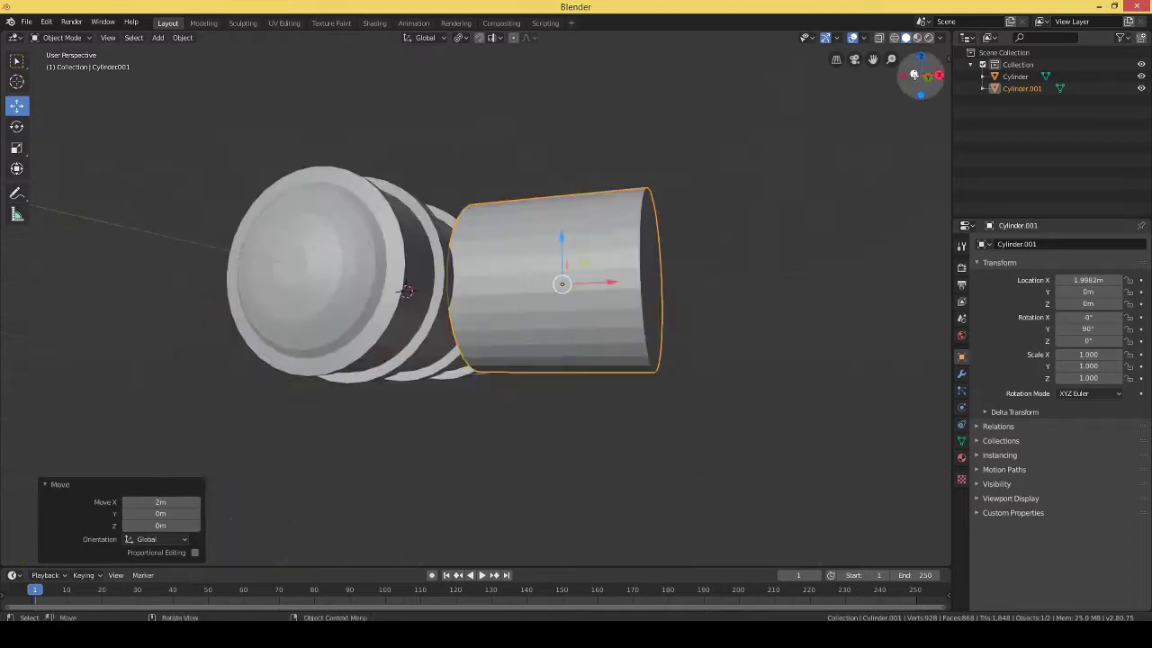
pyautogui.moveTo(450, 315); pyautogui.dragTo(596, 345, button='middle')
pyautogui.press('KP_3')
pyautogui.press('s')
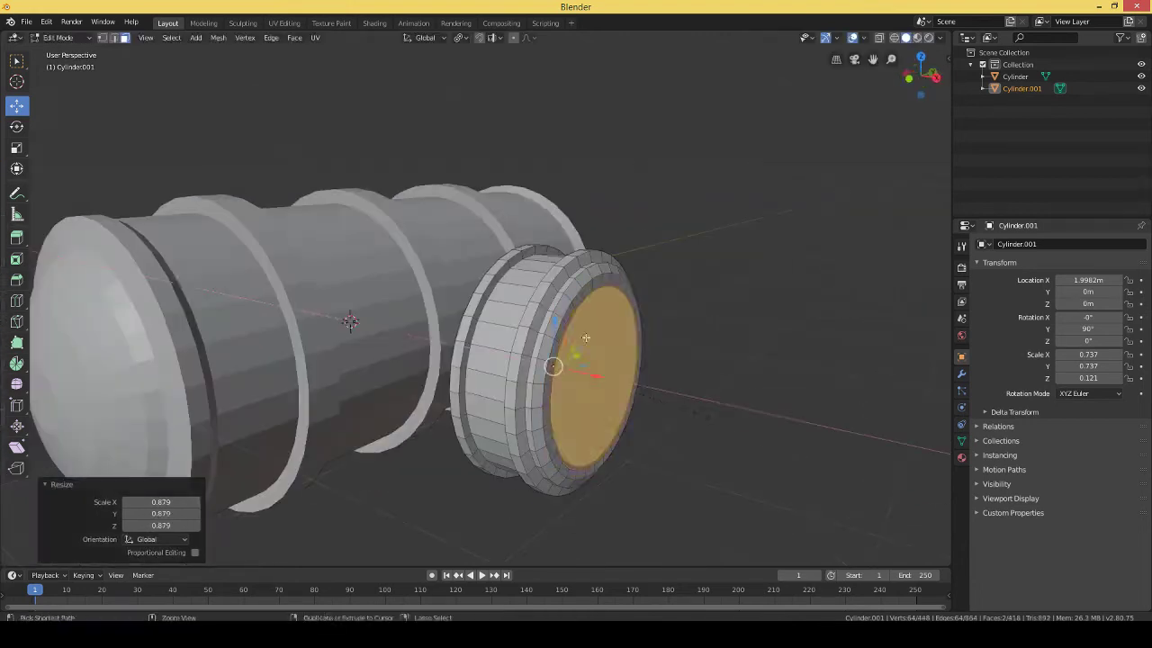
# Inset and extrude the wheel's front face to form a recessed hub.
pyautogui.press('i')
pyautogui.click(662, 400)
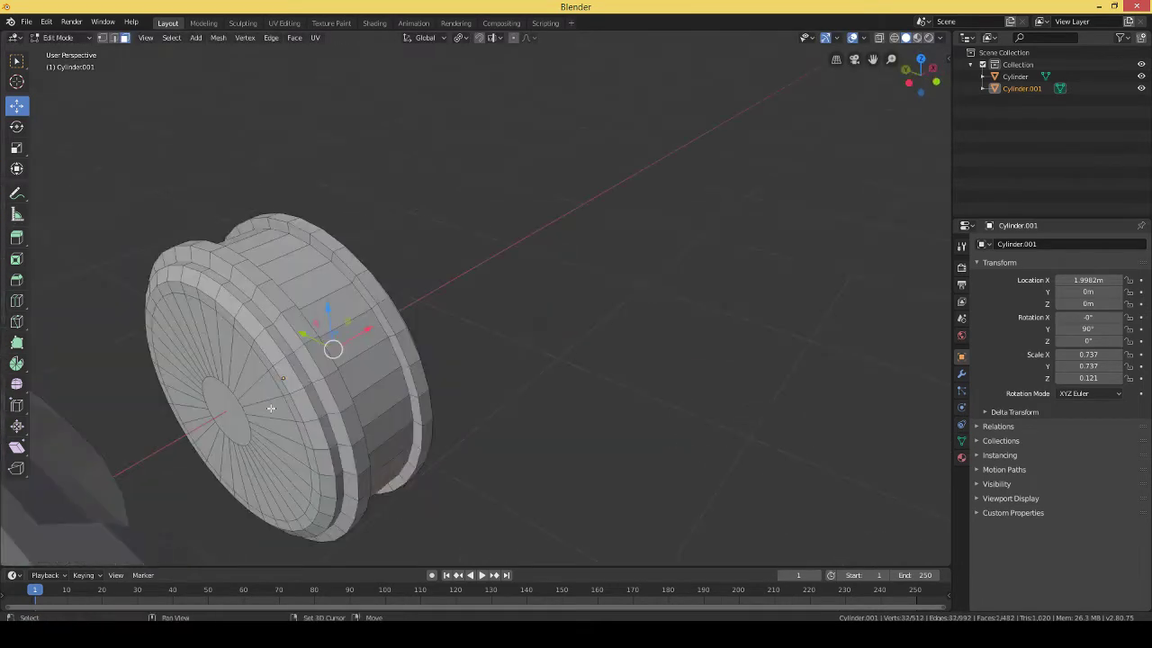
pyautogui.press('e')
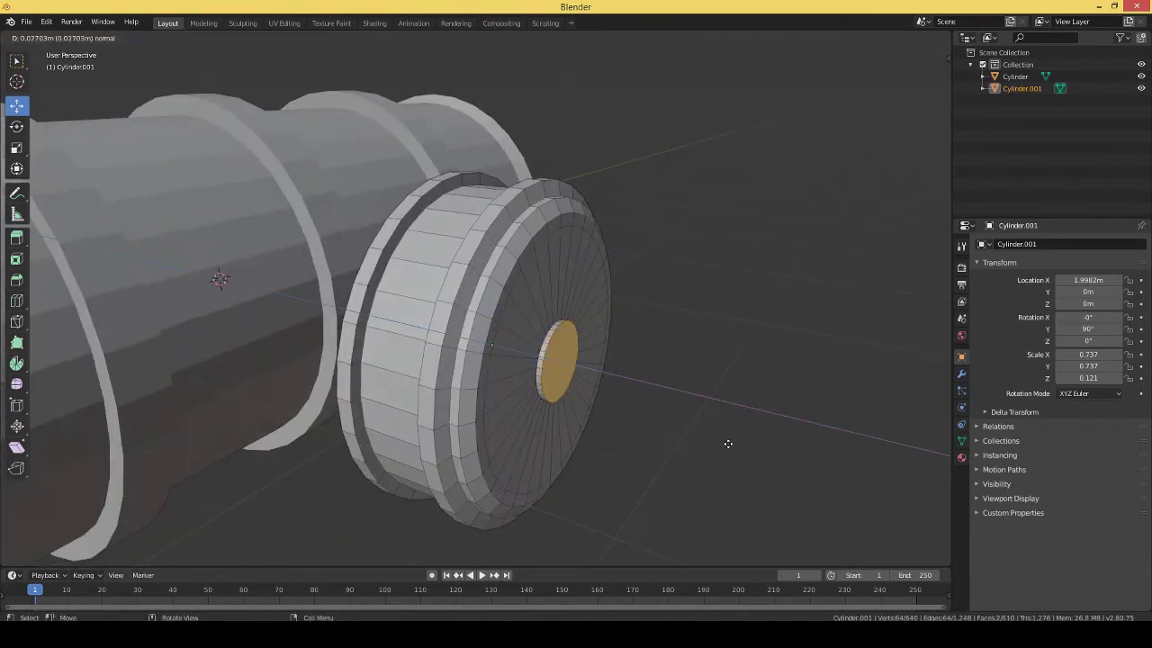
pyautogui.press('KP_3')
# Select four wedge faces on the wheel and extrude them into raised blocks.
pyautogui.press('w')
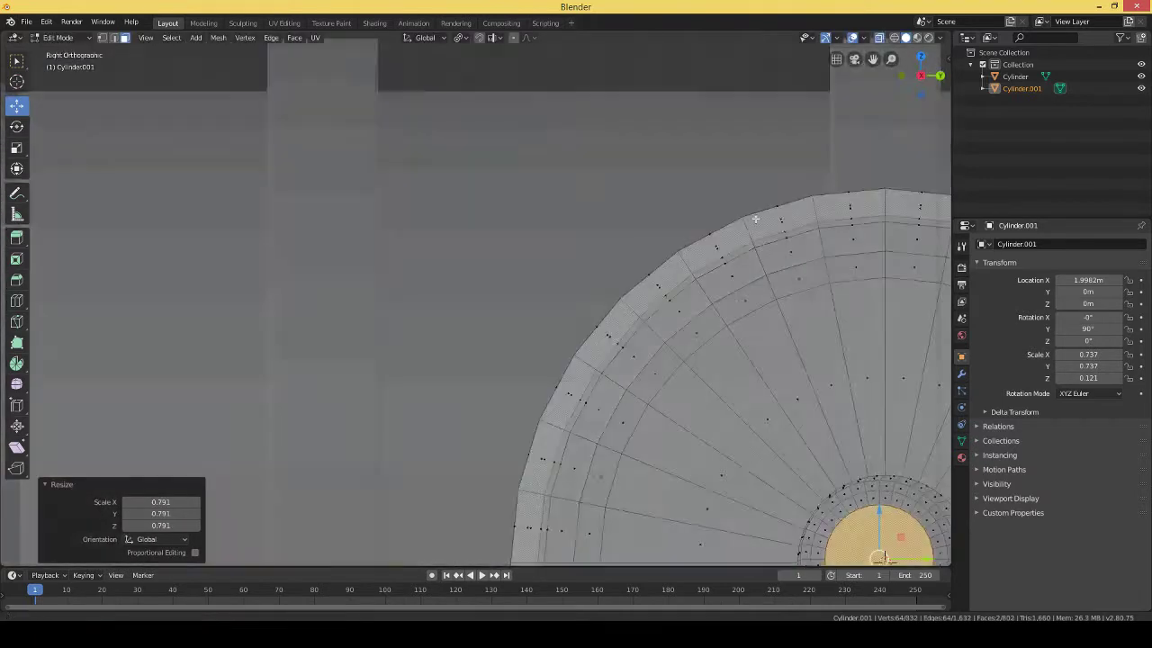
pyautogui.click(414, 132)
pyautogui.keyDown('shift'); pyautogui.click(477, 468); pyautogui.keyUp('shift')
pyautogui.keyDown('shift'); pyautogui.click(387, 333); pyautogui.keyUp('shift')
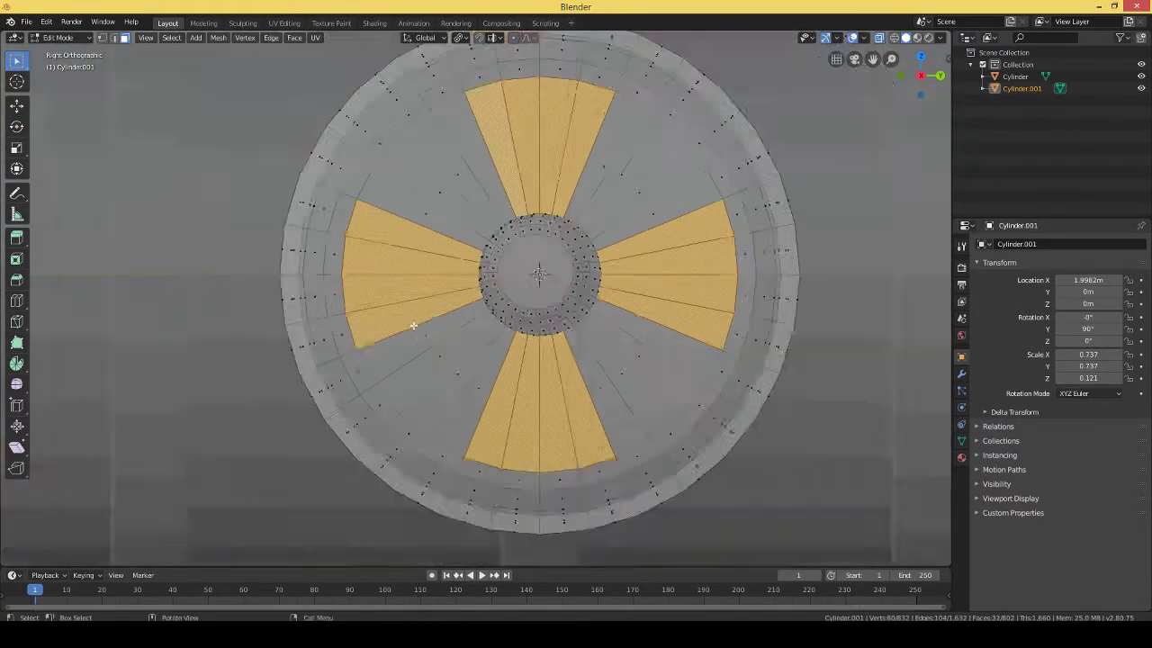
pyautogui.moveTo(406, 323)
pyautogui.mouseDown(button='middle')
pyautogui.moveTo(371, 351)
pyautogui.moveTo(627, 336)
pyautogui.moveTo(512, 258)
pyautogui.moveTo(490, 317)
pyautogui.moveTo(627, 419)
pyautogui.moveTo(675, 206)
pyautogui.moveTo(633, 483)
pyautogui.moveTo(512, 324)
pyautogui.moveTo(387, 368)
pyautogui.mouseUp(button='middle')
pyautogui.press('e')
pyautogui.click(372, 351)
pyautogui.click(476, 261)
# Add a cube, flatten it along Z into a plank, and place it under the tank.
pyautogui.press('Tab')
pyautogui.hotkey('shift', 'a')
pyautogui.click(386, 368)
pyautogui.press('s')
pyautogui.press('z')
pyautogui.click(366, 311)
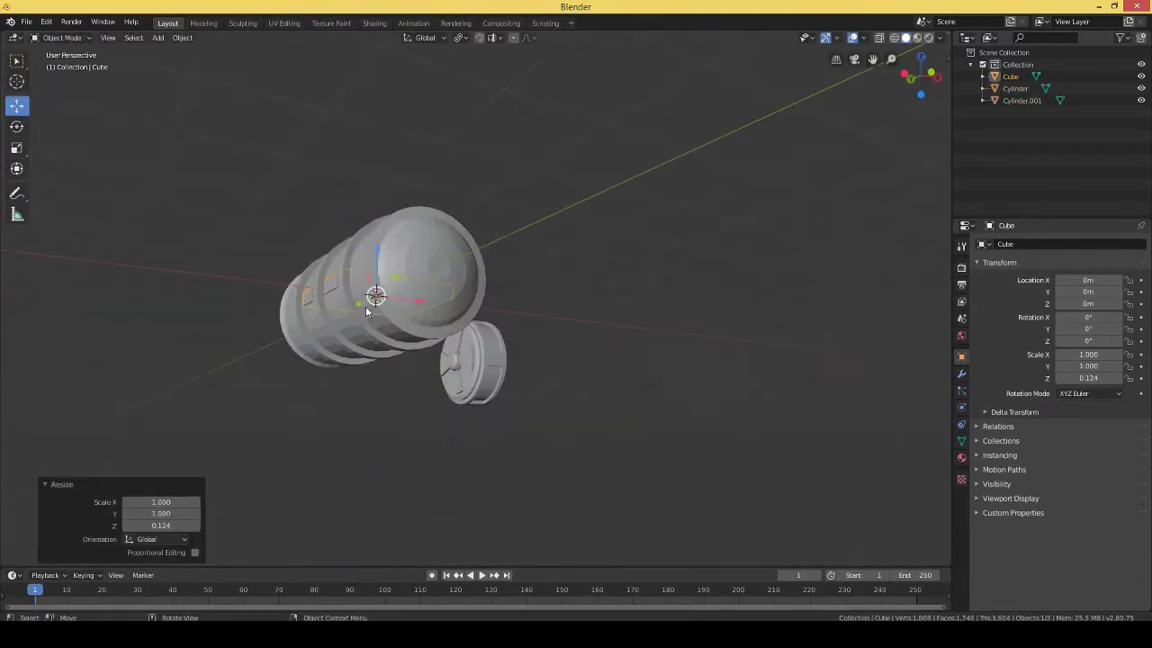
pyautogui.click(318, 344)
pyautogui.moveTo(317, 345)
pyautogui.mouseDown(button='middle')
pyautogui.moveTo(438, 283)
pyautogui.moveTo(504, 315)
pyautogui.mouseUp(button='middle')
# Extrude the plank's end face forward and drop that section down along Z.
pyautogui.click(60, 40)
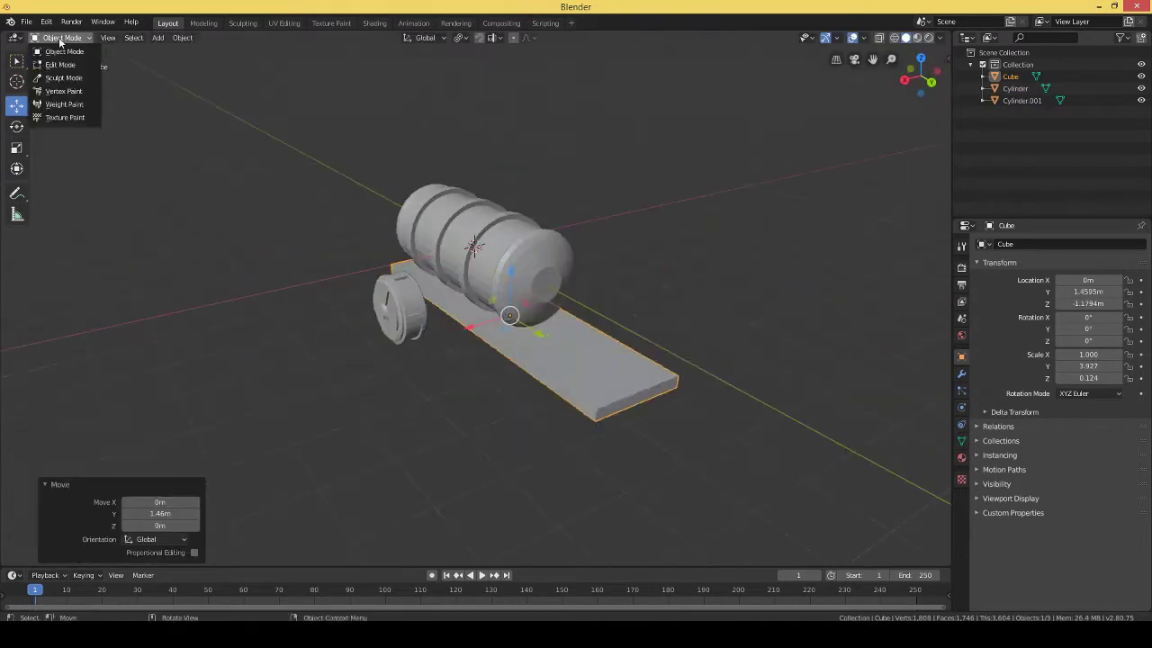
pyautogui.press('KP_3')
pyautogui.scroll(3, 432, 270)
pyautogui.press('e')
pyautogui.click(478, 202)
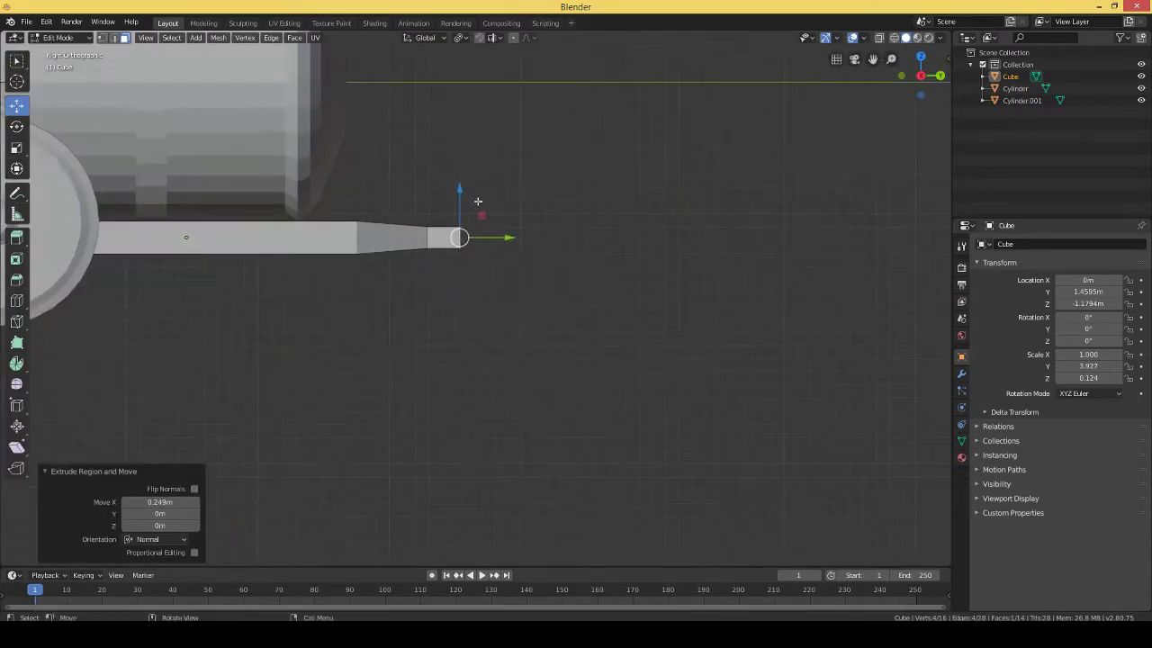
pyautogui.press('g')
pyautogui.press('z')
pyautogui.click(519, 249)
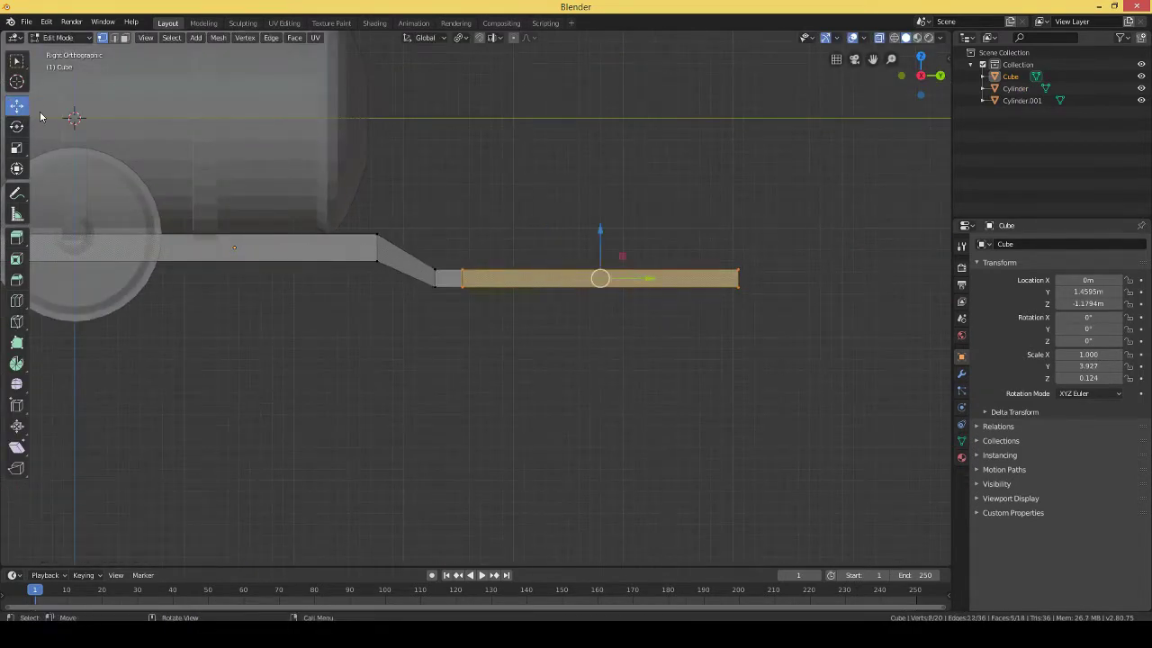
# Move the wheel to the front of the chassis.
pyautogui.press('Tab')
pyautogui.click(438, 329)
pyautogui.moveTo(437, 329); pyautogui.dragTo(190, 250)
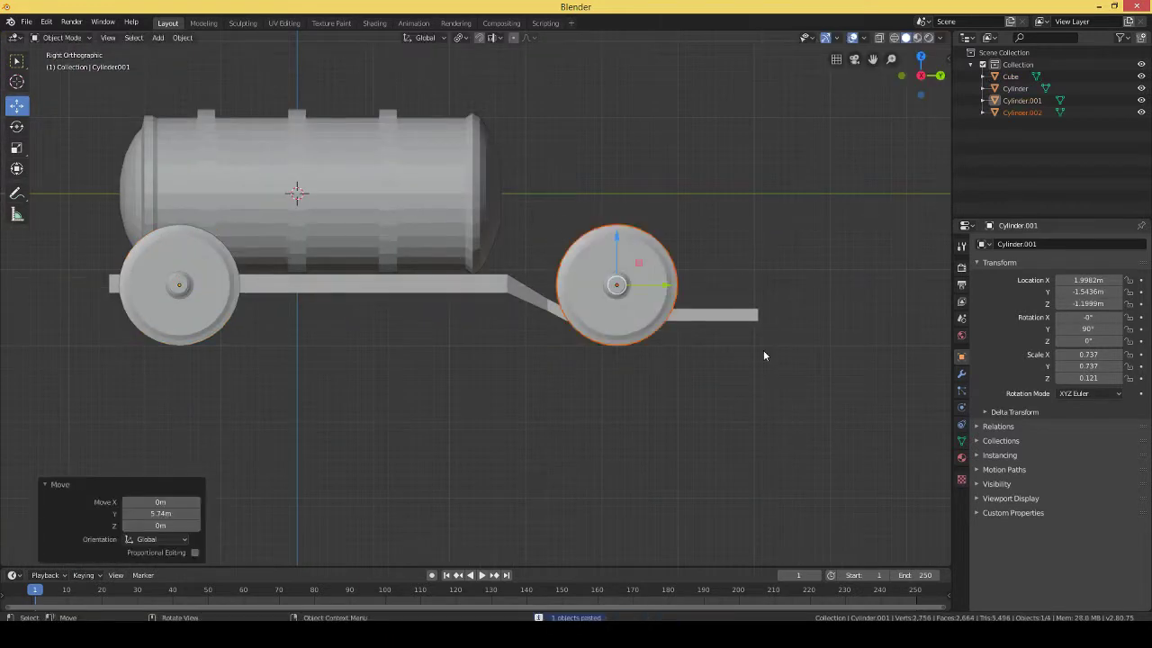
# Undo the pasted wheel, then add a new cylinder rotated 90° around Y.
pyautogui.hotkey('ctrl', 'z')
pyautogui.hotkey('ctrl', 'z')
pyautogui.hotkey('ctrl', 'z')
pyautogui.moveTo(762, 355); pyautogui.dragTo(504, 396, button='middle')
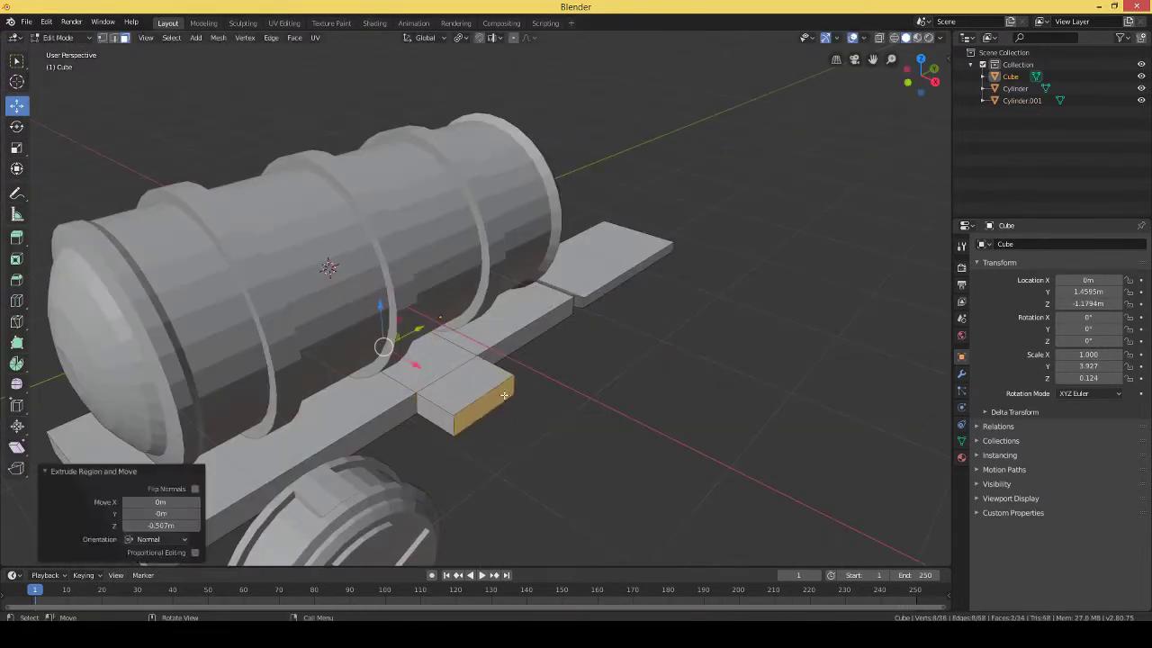
pyautogui.press('Tab')
pyautogui.hotkey('shift', 'a')
pyautogui.click(630, 440)
pyautogui.press('r')
pyautogui.press('y')
pyautogui.press('9')
pyautogui.press('0')
# Move the cylinder 3.15 m along X, shrink it to 0.245, and raise it.
pyautogui.press('Return')
pyautogui.press('KP_1')
pyautogui.press('g')
pyautogui.press('x')
pyautogui.click(543, 306)
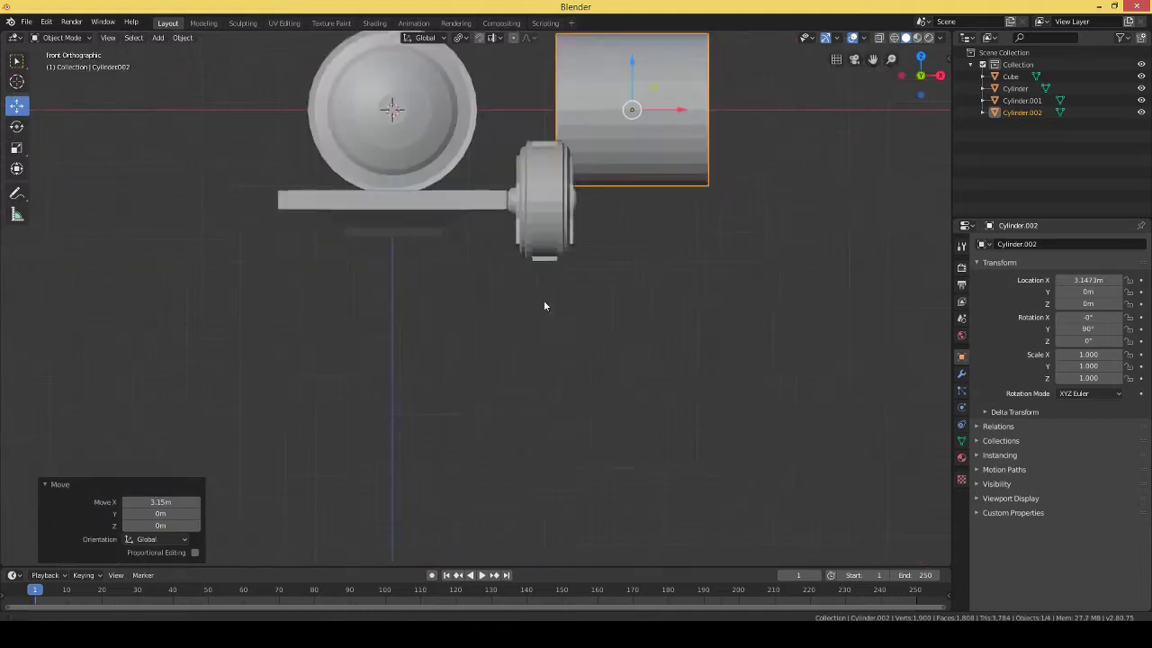
pyautogui.press('s')
pyautogui.press('KP_Decimal')
pyautogui.press('Tab')
pyautogui.moveTo(510, 319); pyautogui.dragTo(540, 360, button='middle')
# Extrude and flare the pipe end, bend it into an elbow, and lower the end 1.17 m.
pyautogui.press('KP_1')
pyautogui.press('e')
pyautogui.press('s')
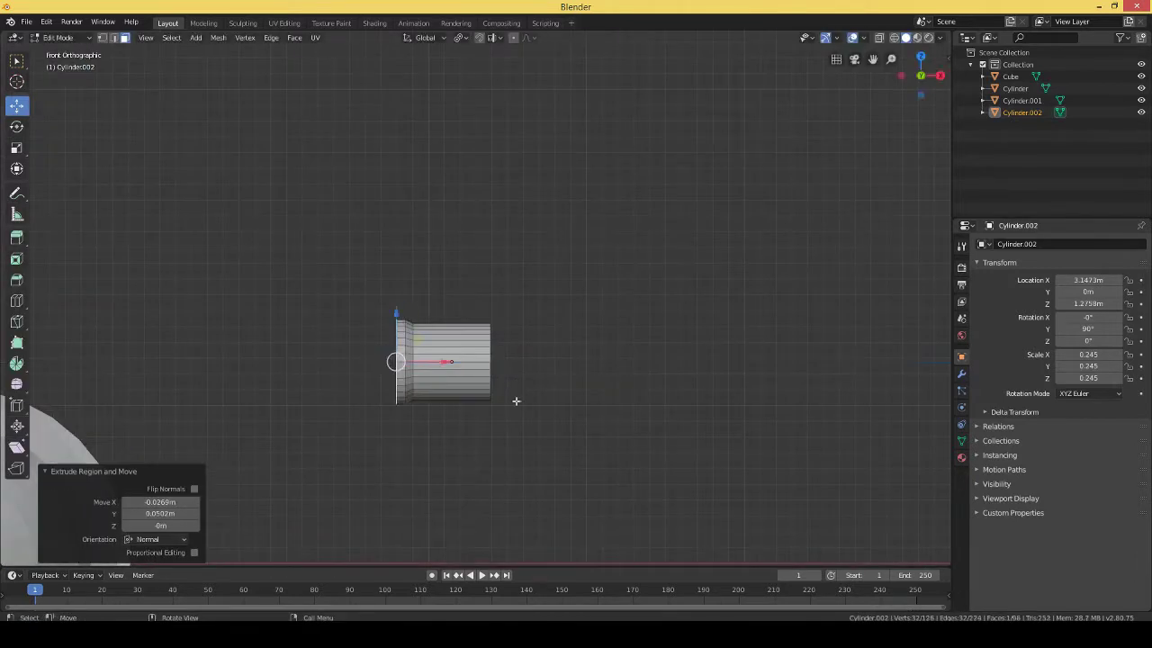
pyautogui.moveTo(516, 401); pyautogui.dragTo(891, 125, button='middle')
pyautogui.press('KP_Decimal')
pyautogui.press('KP_1')
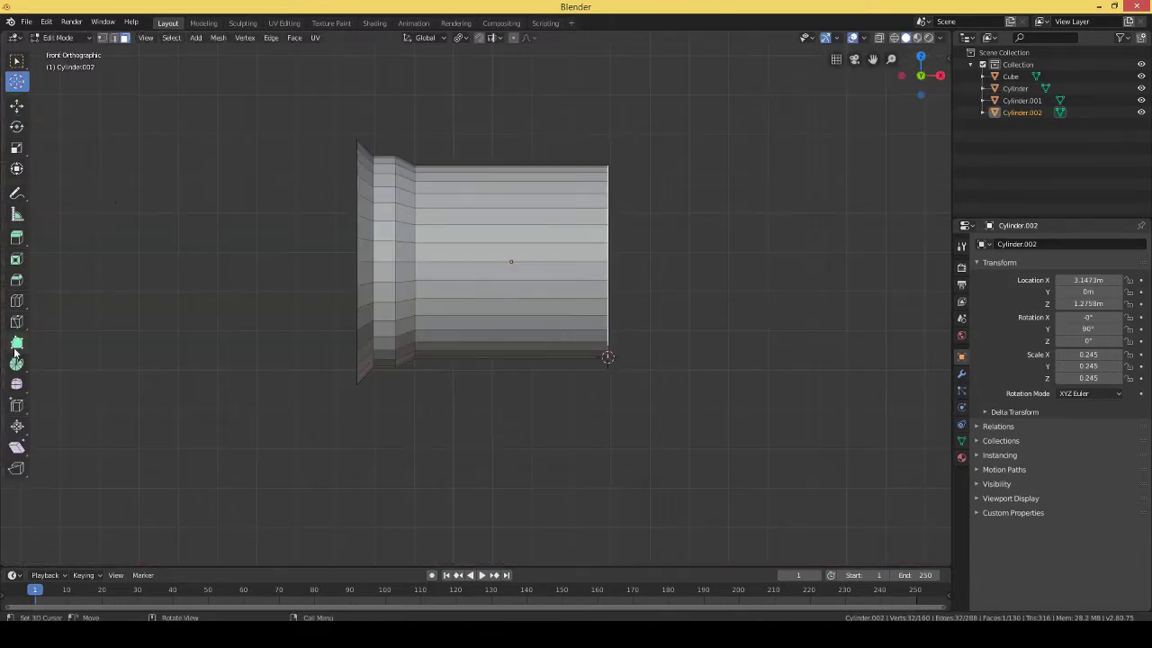
pyautogui.click(17, 363)
pyautogui.press('e')
pyautogui.click(16, 105)
pyautogui.moveTo(574, 216); pyautogui.dragTo(687, 379)
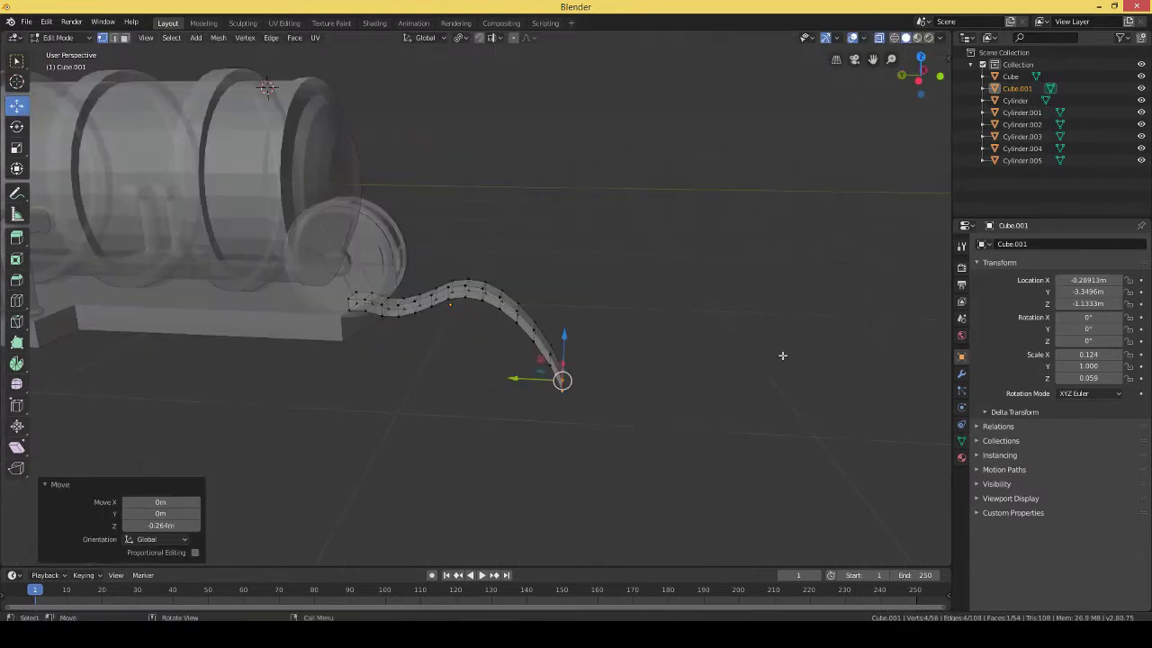
# Place the rake tine, then duplicate it and slide the copy along X.
pyautogui.click(528, 297)
pyautogui.moveTo(528, 297)
pyautogui.mouseDown(button='middle')
pyautogui.moveTo(468, 270)
pyautogui.moveTo(493, 468)
pyautogui.mouseUp(button='middle')
pyautogui.hotkey('shift', 'd')
pyautogui.press('x')
pyautogui.click(484, 279)
# Add a new cube and slide it sideways along X beside the rake.
pyautogui.hotkey('shift', 'a')
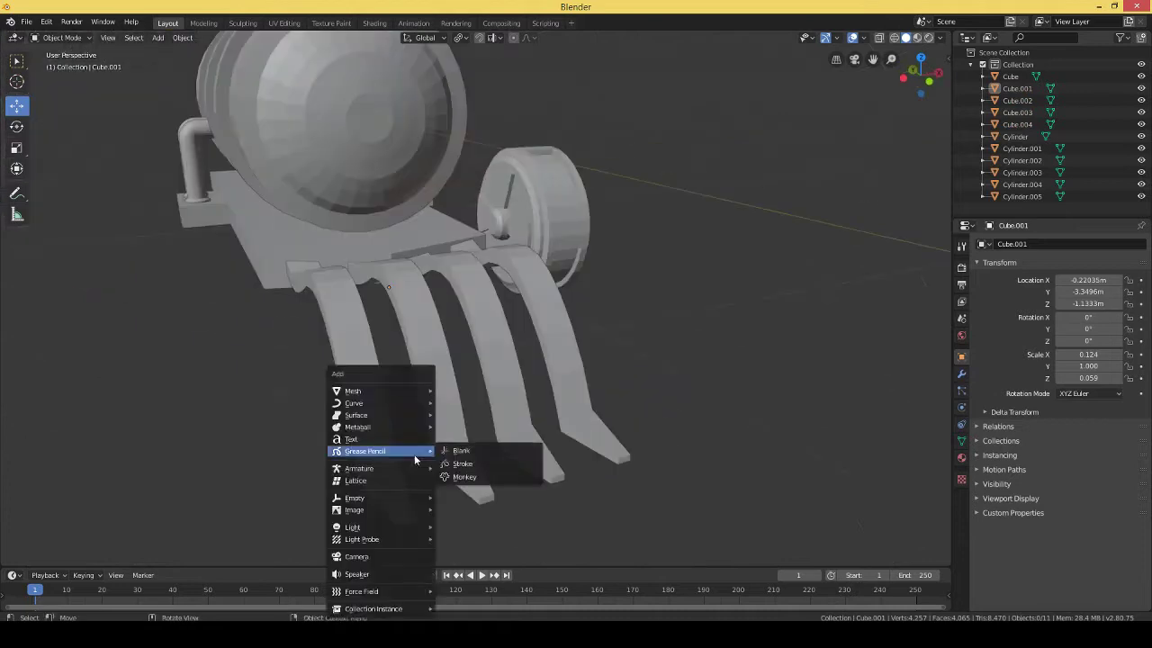
pyautogui.click(458, 458)
pyautogui.press('g')
pyautogui.press('x')
pyautogui.moveTo(528, 195)
pyautogui.mouseDown(button='middle')
pyautogui.moveTo(442, 335)
pyautogui.moveTo(573, 338)
pyautogui.mouseUp(button='middle')
pyautogui.press('y')
pyautogui.click(442, 335)
# Stretch the new cube along Y and squash it along X.
pyautogui.press('ctrl+KP_3')
pyautogui.press('s')
pyautogui.press('y')
pyautogui.click(505, 325)
pyautogui.press('s')
pyautogui.press('x')
pyautogui.click(447, 300)
# Divide the cube with four loop cuts and orbit to inspect the plow rake.
pyautogui.press('ctrl+KP_3')
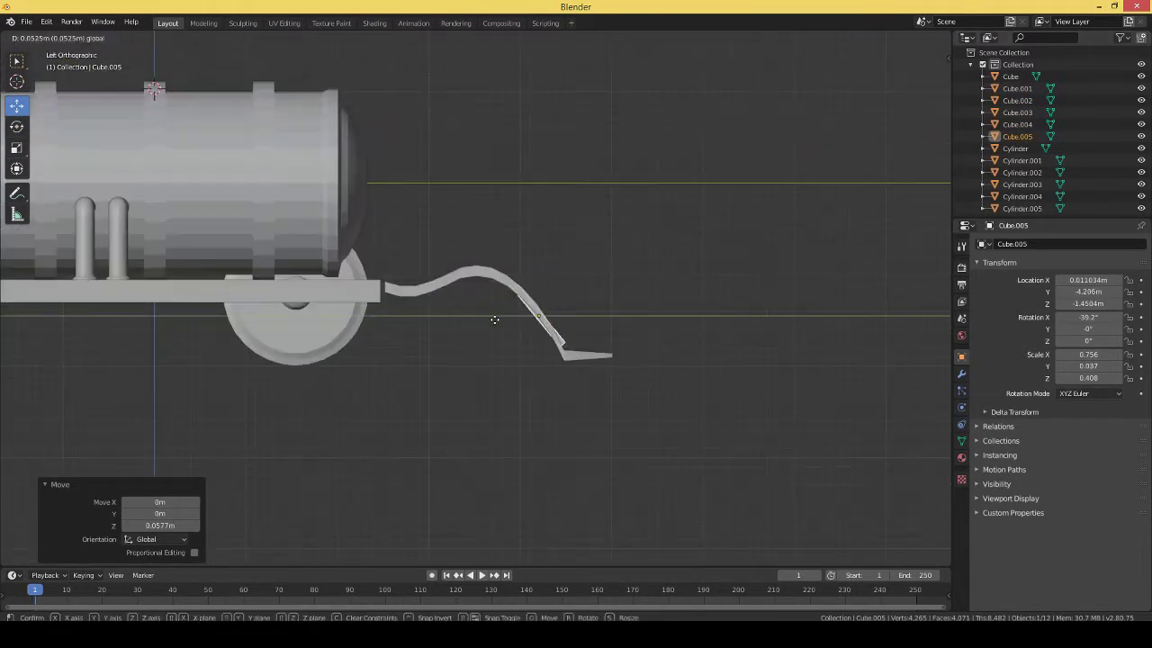
pyautogui.press('Tab')
pyautogui.hotkey('ctrl', 'r')
pyautogui.scroll(3, 530, 342)
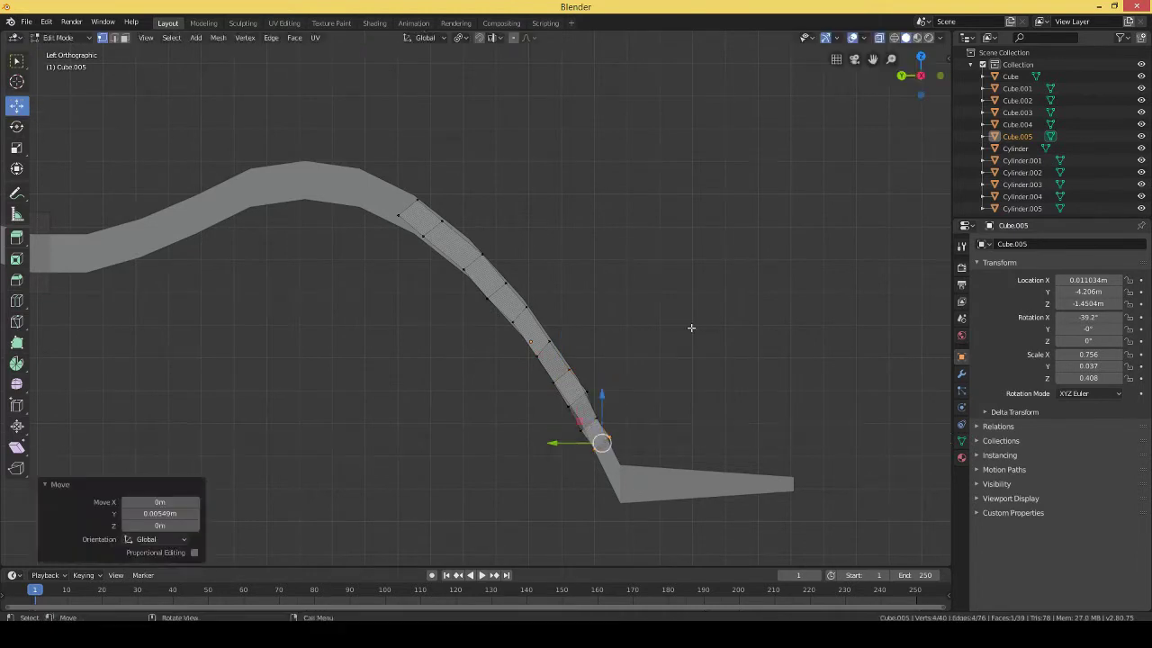
pyautogui.moveTo(691, 327); pyautogui.dragTo(449, 462, button='middle')
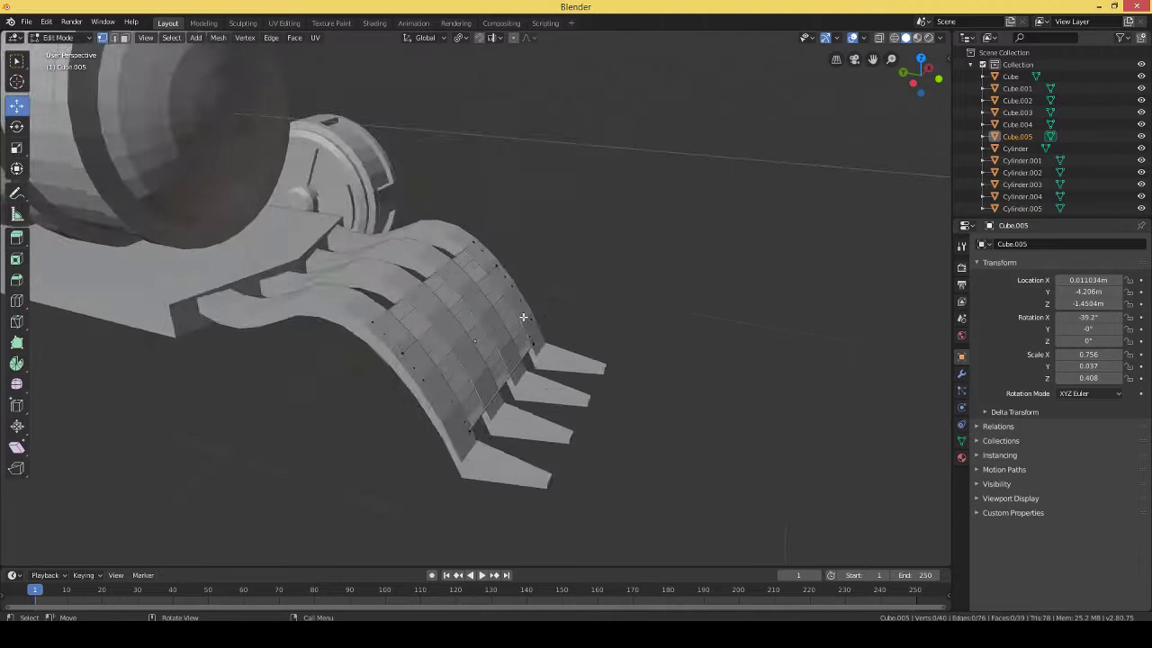
pyautogui.moveTo(449, 463); pyautogui.dragTo(327, 237, button='middle')
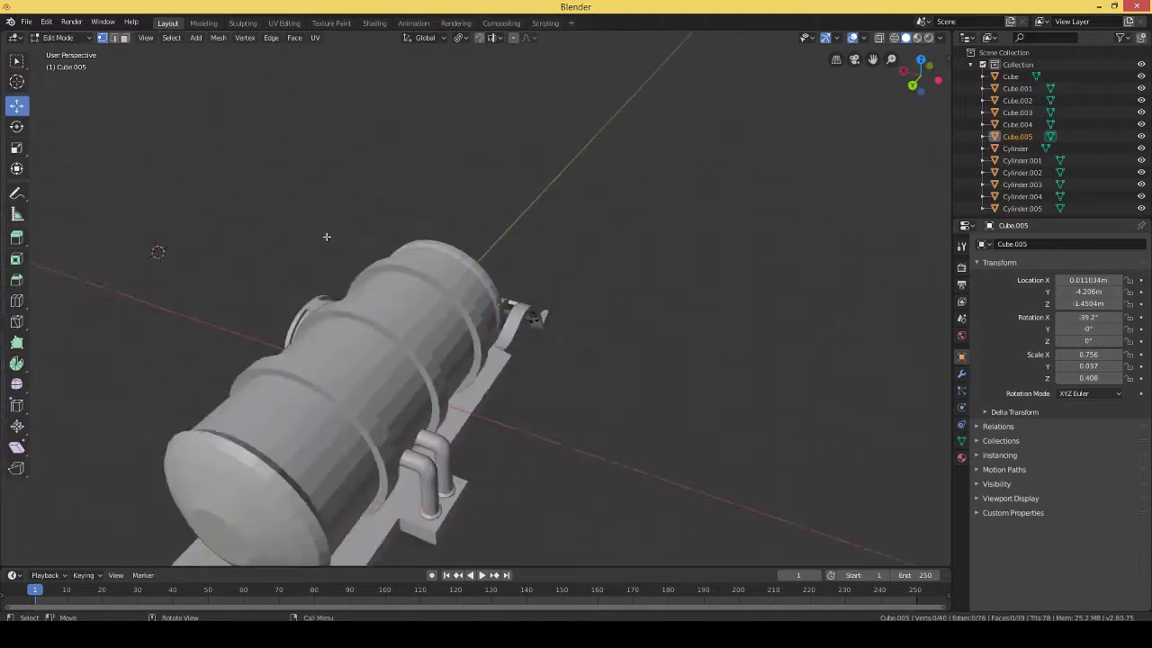
# Add a cylinder to serve as the cannon barrel.
pyautogui.hotkey('shift', 'a')
pyautogui.click(570, 391)
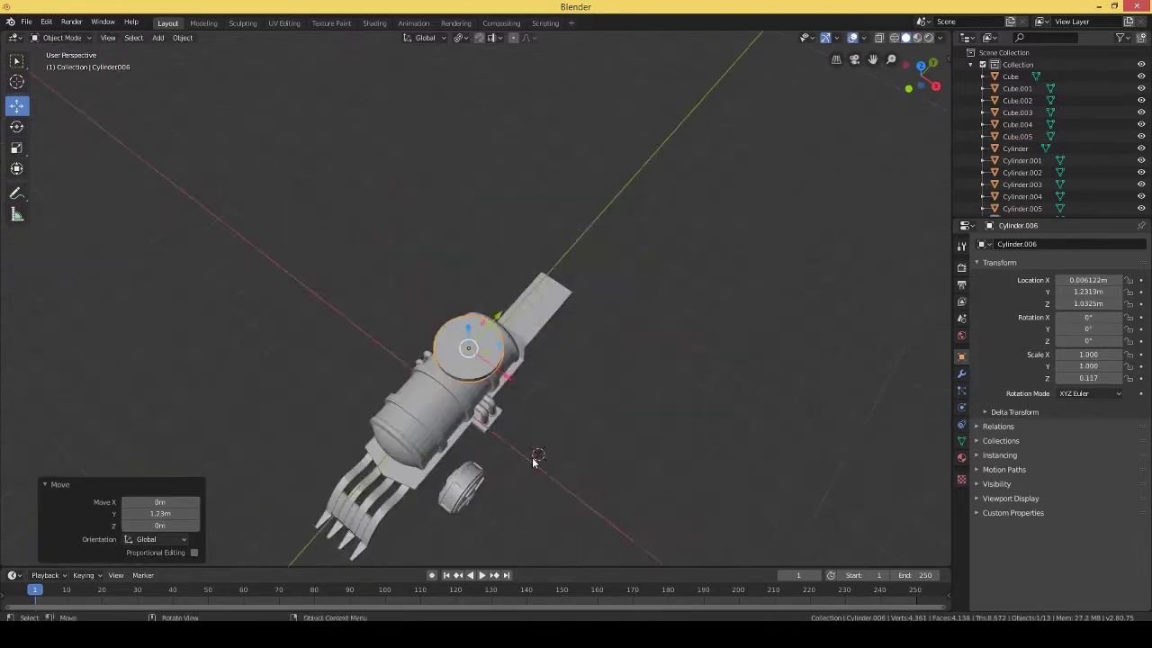
pyautogui.hotkey('shift', 'a')
pyautogui.click(580, 377)
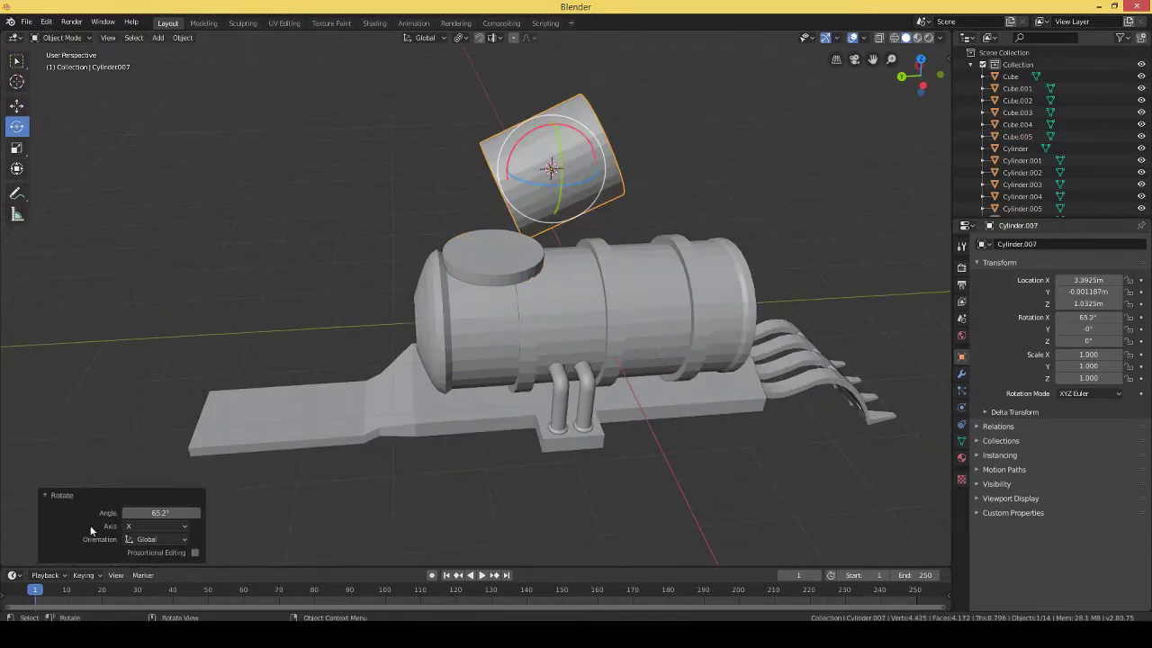
pyautogui.press('Tab')
# Extrude the barrel's end cap outward and extrude the end ring into a flared muzzle.
pyautogui.click(598, 309)
pyautogui.press('e')
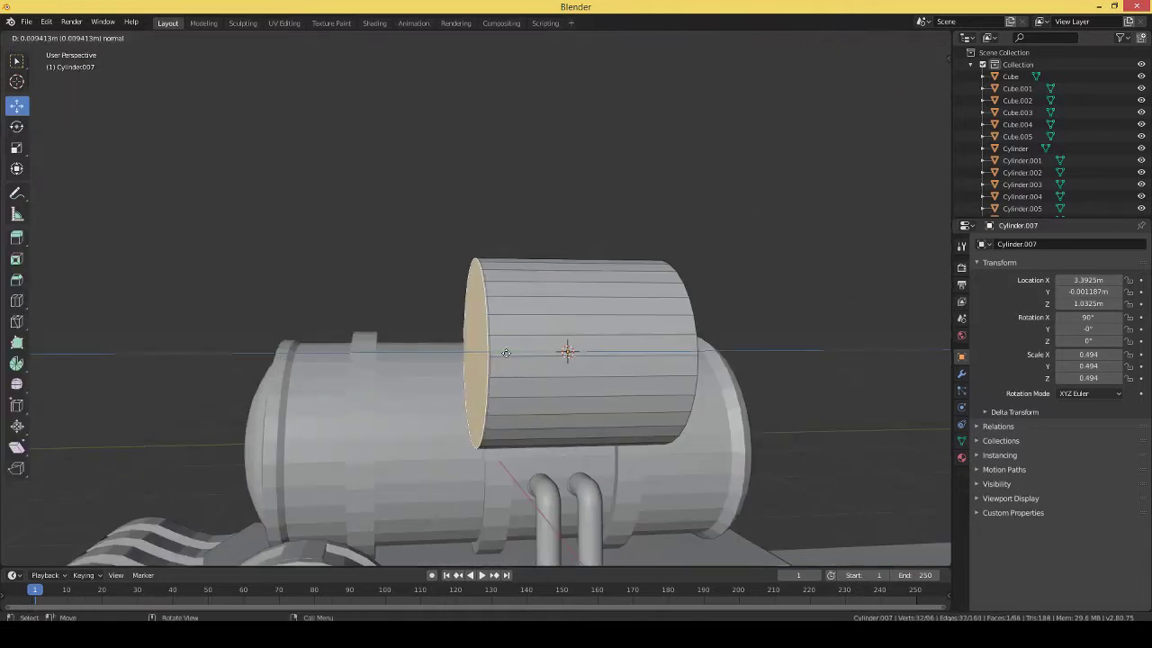
pyautogui.click(595, 439)
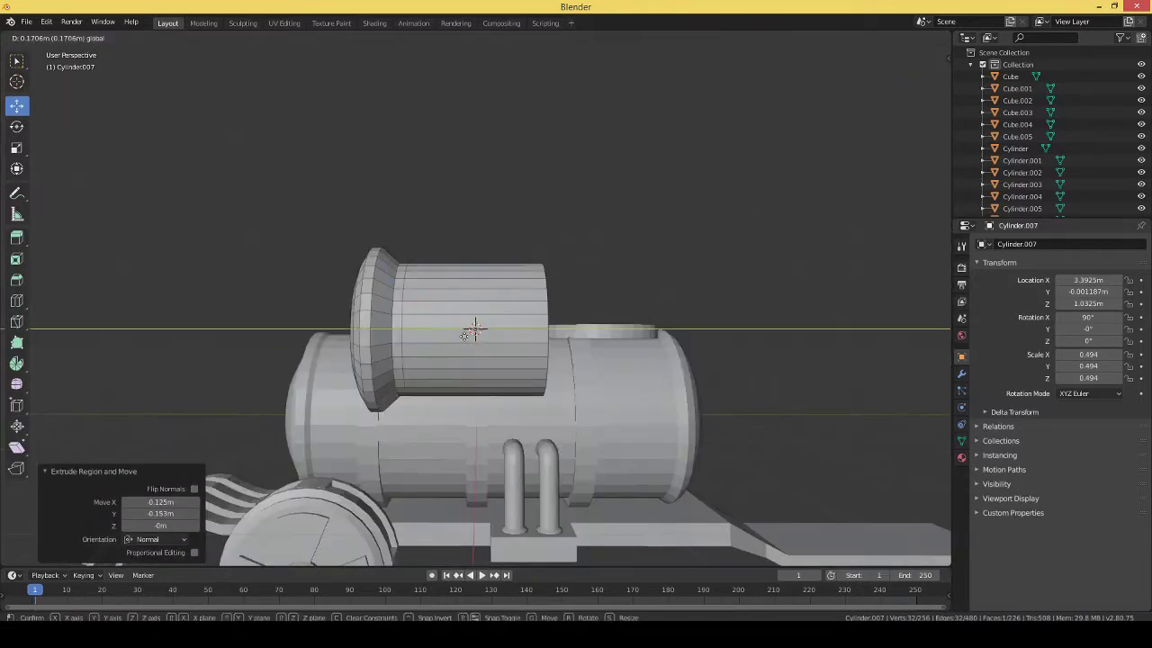
pyautogui.moveTo(595, 439)
pyautogui.mouseDown(button='middle')
pyautogui.moveTo(452, 419)
pyautogui.moveTo(265, 262)
pyautogui.mouseUp(button='middle')
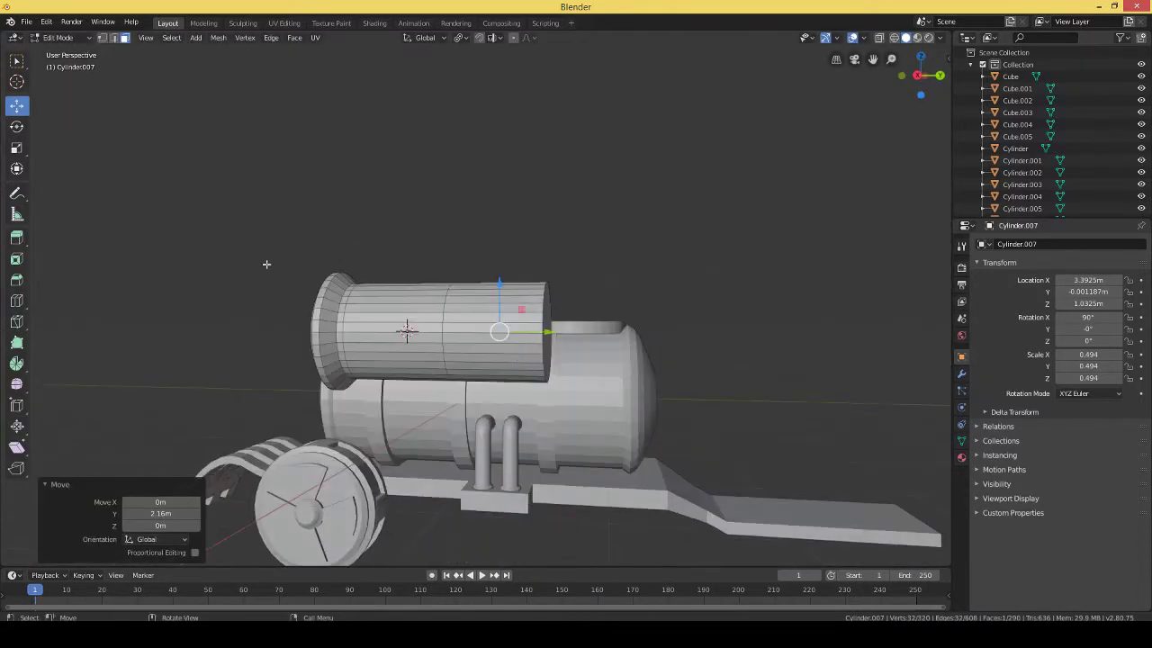
pyautogui.press('e')
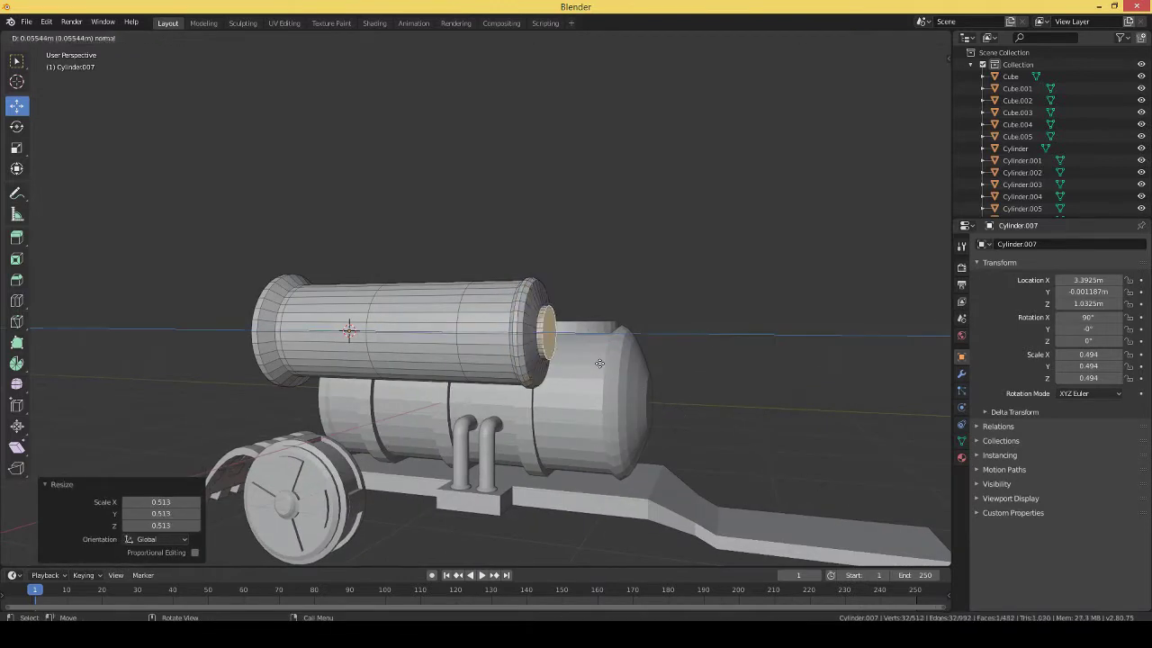
pyautogui.click(572, 360)
pyautogui.moveTo(572, 359); pyautogui.dragTo(520, 393, button='middle')
pyautogui.click(519, 393)
pyautogui.scroll(-3, 765, 430)
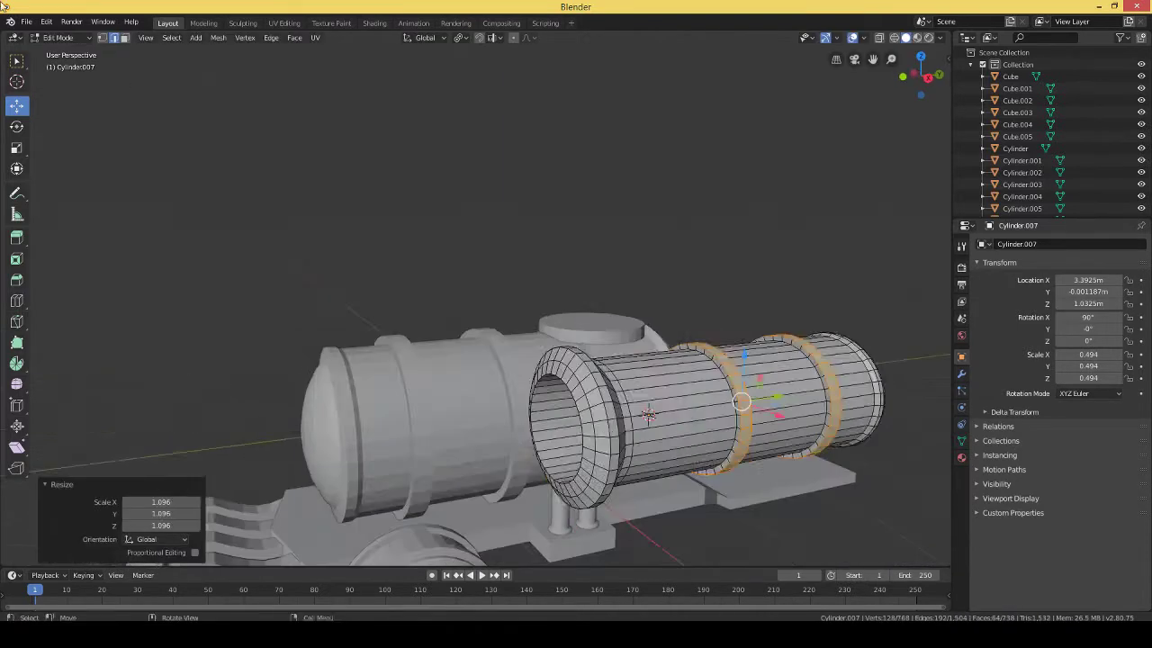
# Lift the barrel up onto the tank and paste a second barrel beside it.
pyautogui.press('Tab')
pyautogui.moveTo(765, 430); pyautogui.dragTo(477, 253, button='middle')
pyautogui.press('g')
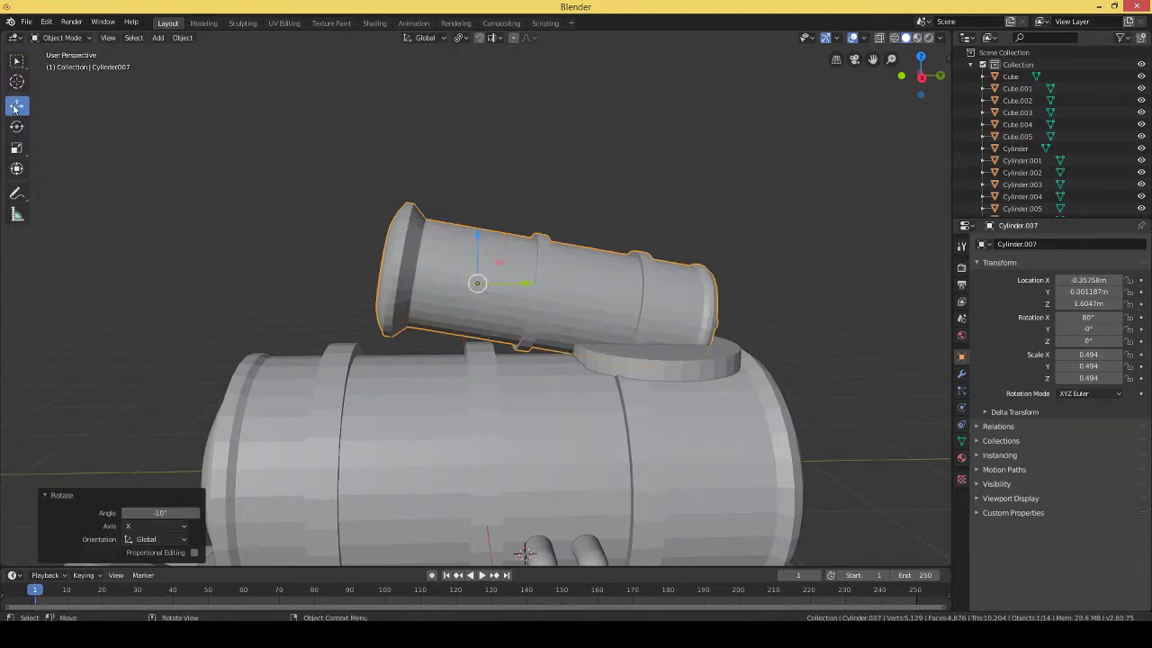
pyautogui.moveTo(540, 315)
pyautogui.mouseDown(button='middle')
pyautogui.moveTo(565, 154)
pyautogui.moveTo(235, 77)
pyautogui.moveTo(470, 354)
pyautogui.mouseUp(button='middle')
pyautogui.hotkey('ctrl', 'v')
# Lower both cannon barrels along Z onto the tank.
pyautogui.press('g')
pyautogui.press('z')
pyautogui.click(519, 355)
# Add a cube between the barrels and scale it thin along Y.
pyautogui.hotkey('shift', 'a')
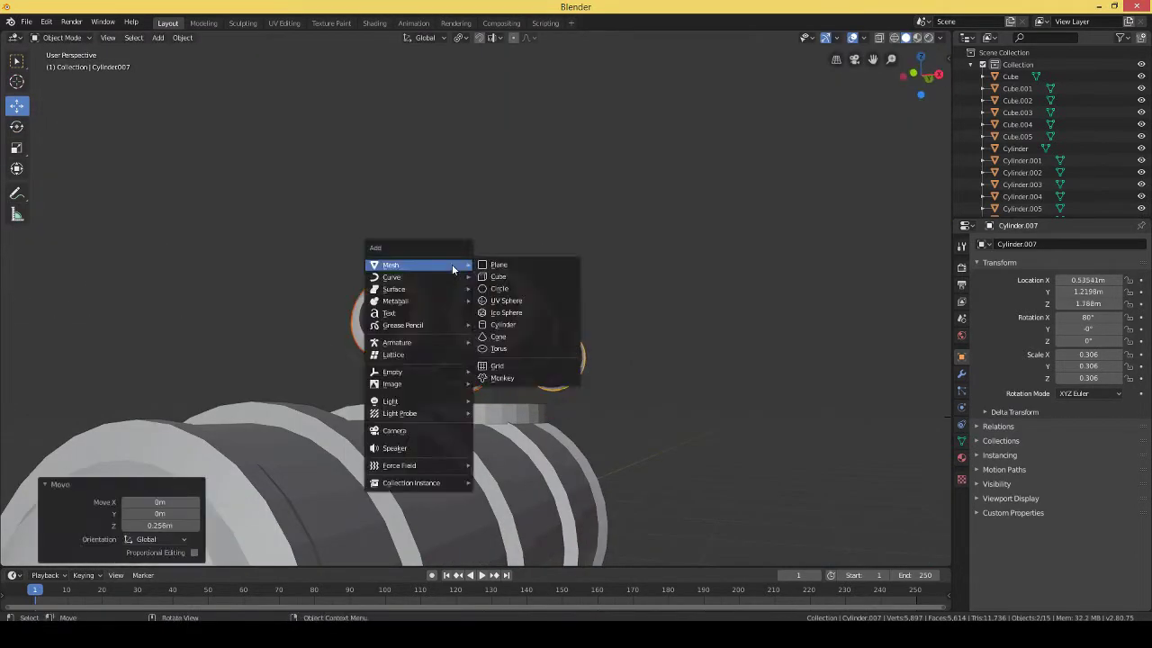
pyautogui.click(497, 278)
pyautogui.press('s')
pyautogui.press('y')
pyautogui.moveTo(540, 377)
pyautogui.mouseDown(button='middle')
pyautogui.moveTo(586, 418)
pyautogui.moveTo(613, 349)
pyautogui.moveTo(540, 270)
pyautogui.mouseUp(button='middle')
# Loop-cut the mount in Edit Mode and scale its face in Front view.
pyautogui.click(61, 37)
pyautogui.click(54, 55)
pyautogui.moveTo(469, 345)
pyautogui.mouseDown(button='middle')
pyautogui.moveTo(471, 212)
pyautogui.moveTo(78, 62)
pyautogui.mouseUp(button='middle')
pyautogui.press('Tab')
pyautogui.press('KP_1')
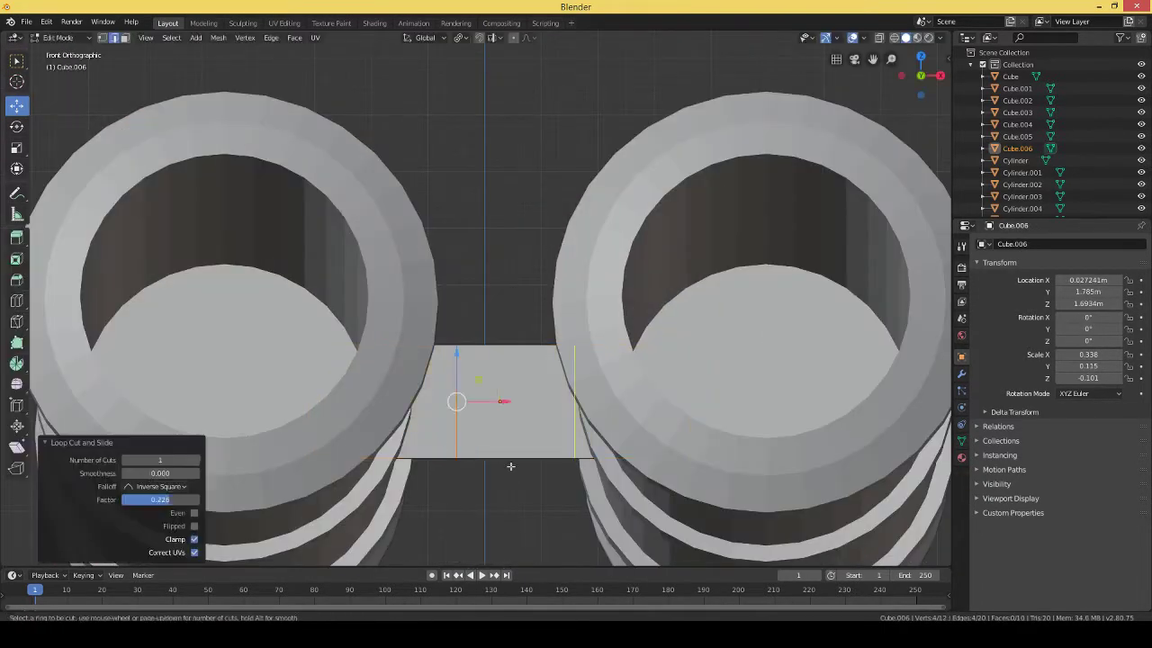
pyautogui.moveTo(510, 466); pyautogui.dragTo(630, 396, button='middle')
pyautogui.press('s')
pyautogui.click(691, 412)
pyautogui.click(61, 52)
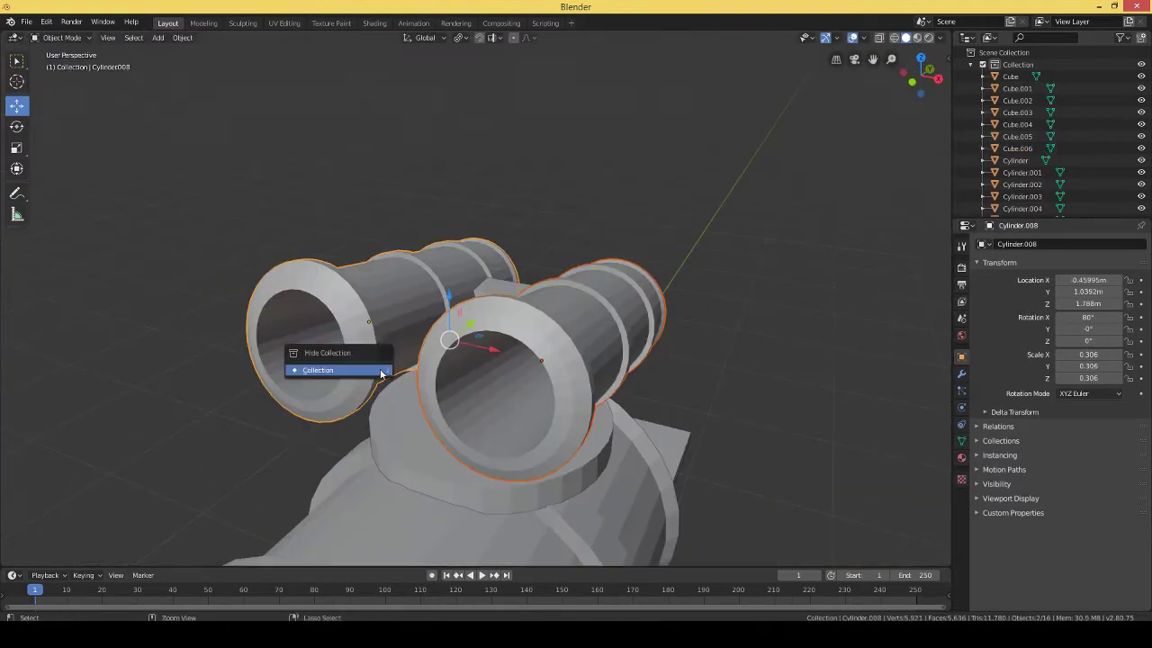
pyautogui.moveTo(378, 360); pyautogui.dragTo(887, 173, button='middle')
pyautogui.click(1021, 172)
# Give the whole wheel mesh a new material with an orange base colour, previewed in the viewport.
pyautogui.press('KP_Decimal')
pyautogui.press('Tab')
pyautogui.click(663, 193)
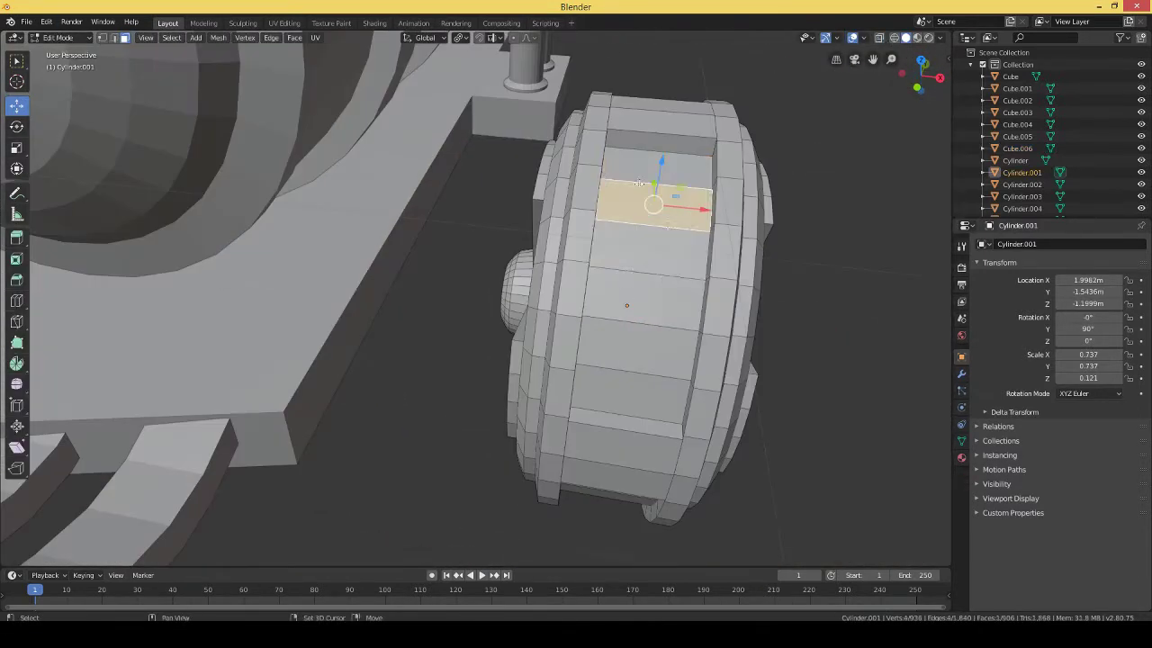
pyautogui.keyDown('alt'); pyautogui.click(648, 234); pyautogui.keyUp('alt')
pyautogui.press('a')
pyautogui.click(961, 457)
pyautogui.click(1099, 432)
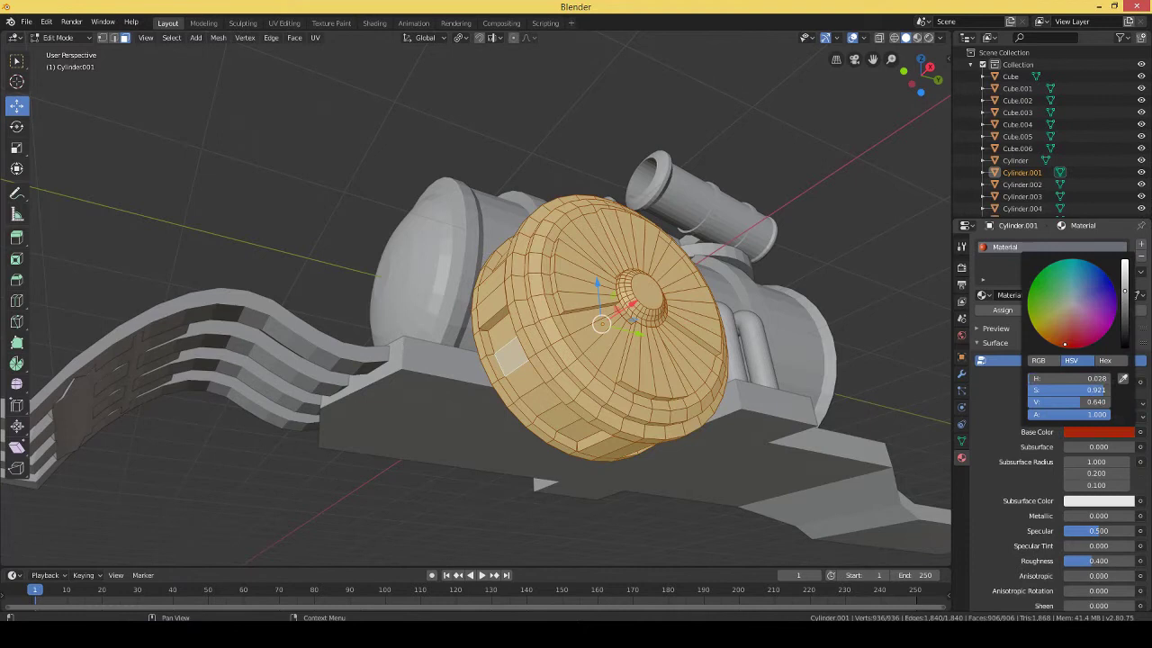
pyautogui.click(917, 38)
# Add a second material slot, Material.001, and apply it to the wheel's spoke panels and rim bands.
pyautogui.moveTo(630, 270); pyautogui.dragTo(438, 328, button='middle')
pyautogui.click(441, 310)
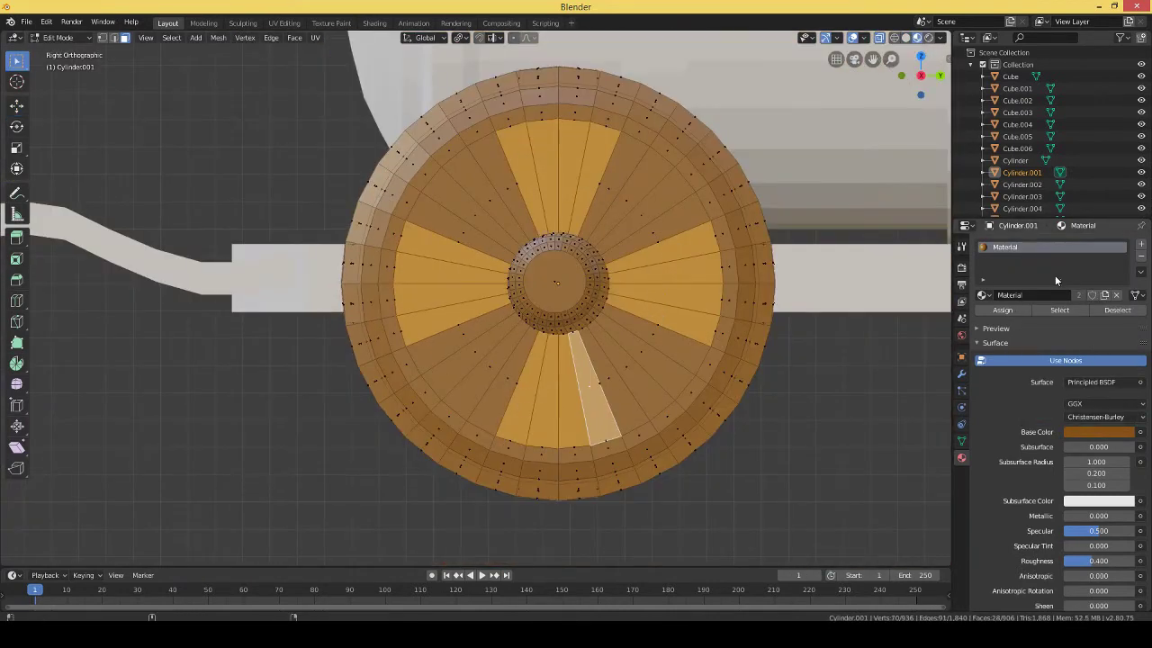
pyautogui.click(1141, 244)
pyautogui.click(1026, 318)
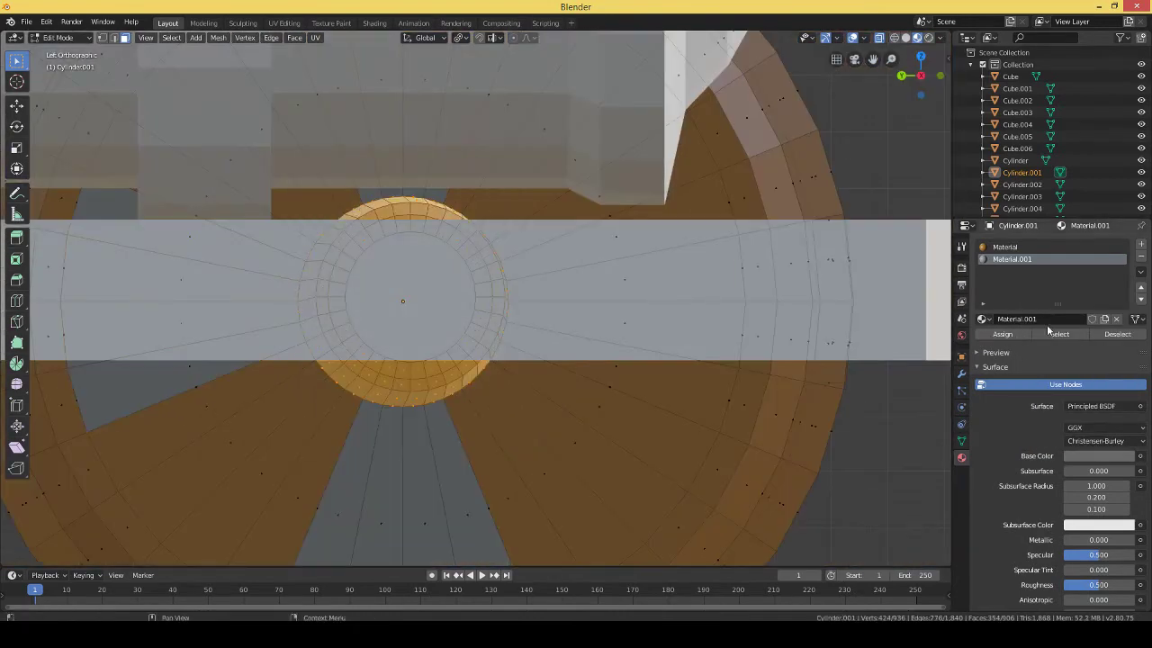
pyautogui.scroll(-5, 445, 257)
pyautogui.moveTo(445, 257)
pyautogui.mouseDown(button='middle')
pyautogui.moveTo(639, 180)
pyautogui.moveTo(584, 170)
pyautogui.moveTo(591, 86)
pyautogui.mouseUp(button='middle')
pyautogui.click(584, 170)
pyautogui.moveTo(591, 465); pyautogui.dragTo(611, 432)
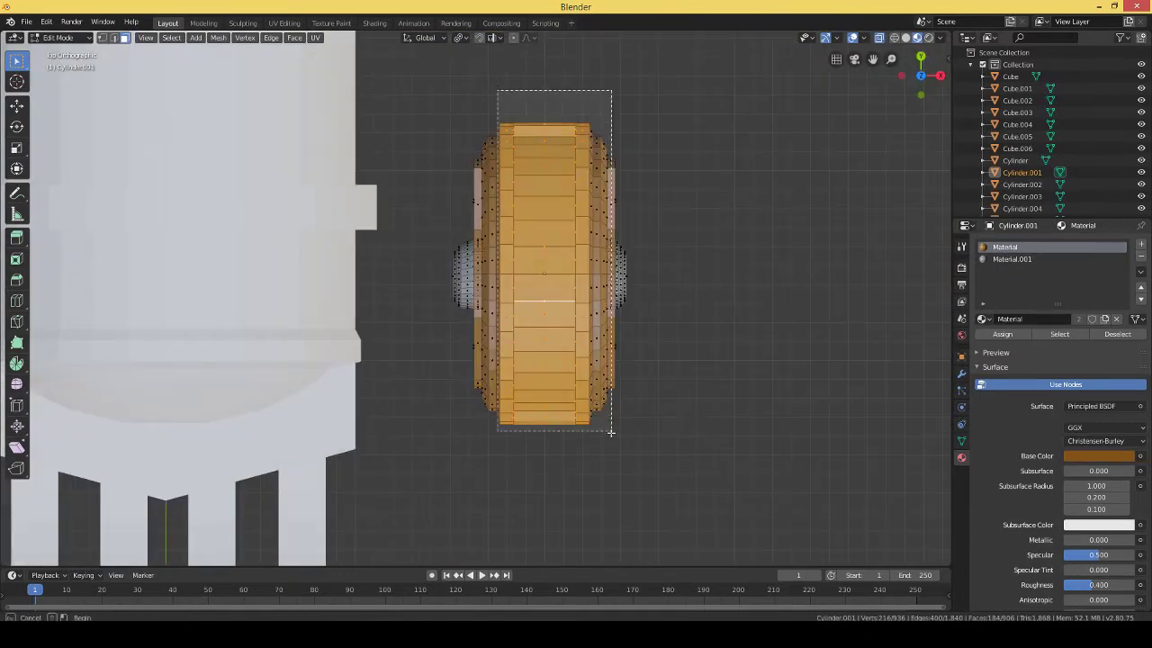
pyautogui.moveTo(540, 297)
pyautogui.mouseDown(button='middle')
pyautogui.moveTo(496, 329)
pyautogui.moveTo(377, 270)
pyautogui.mouseUp(button='middle')
pyautogui.press('Tab')
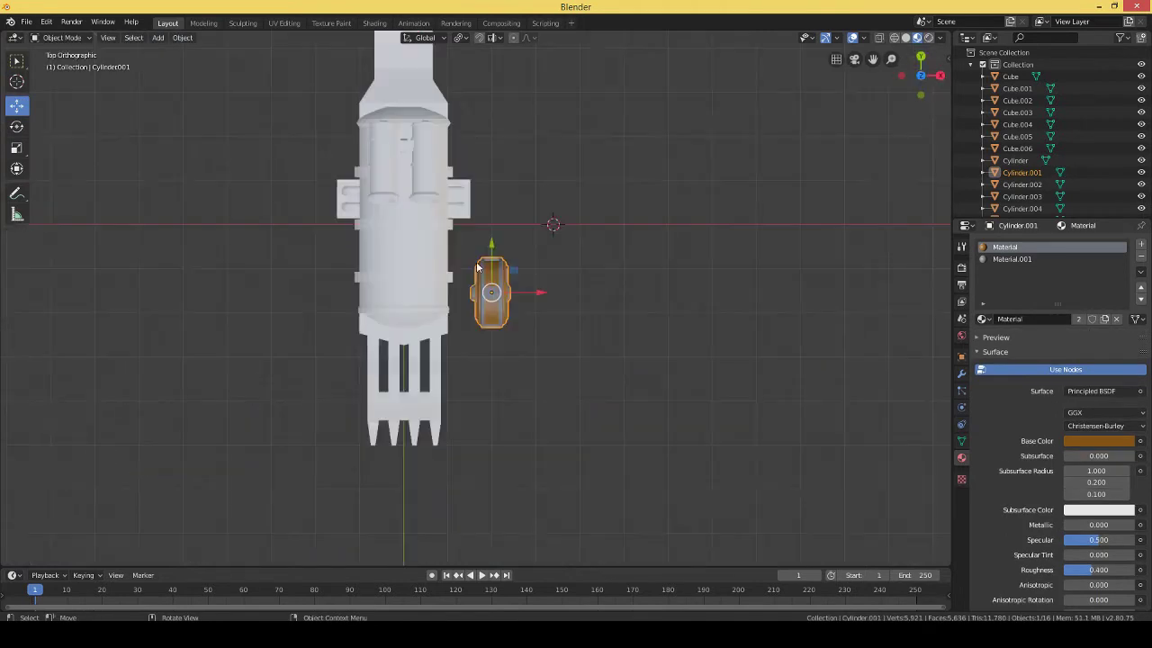
# Paste a copy of the orange wheel and move it to the other side of the body.
pyautogui.moveTo(490, 297); pyautogui.dragTo(513, 354)
pyautogui.moveTo(513, 354)
pyautogui.mouseDown(button='middle')
pyautogui.moveTo(226, 237)
pyautogui.moveTo(559, 236)
pyautogui.mouseUp(button='middle')
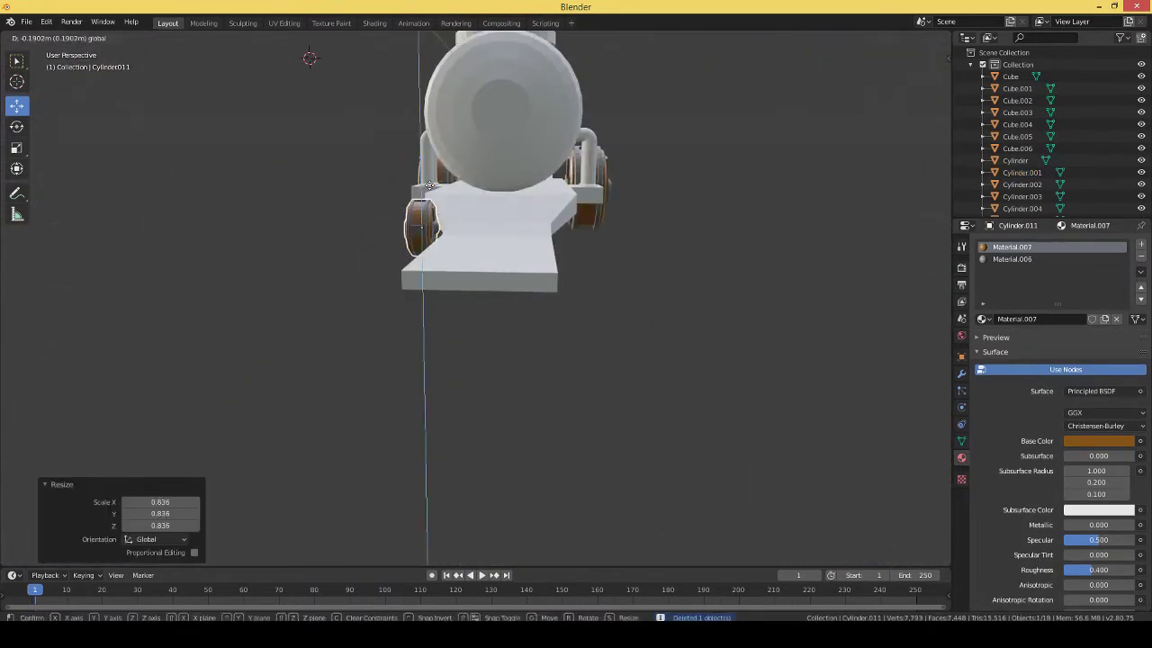
pyautogui.hotkey('ctrl', 'v')
pyautogui.press('g')
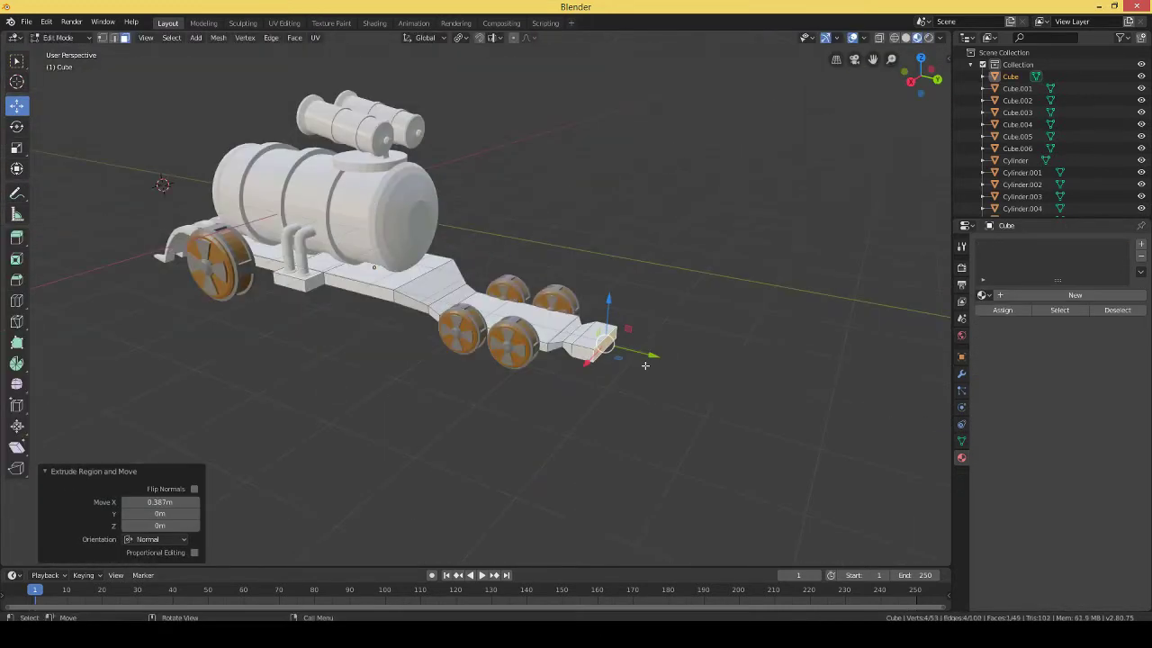
# Create a new material, Material.014, for the plow rake Cube.002.
pyautogui.click(1075, 295)
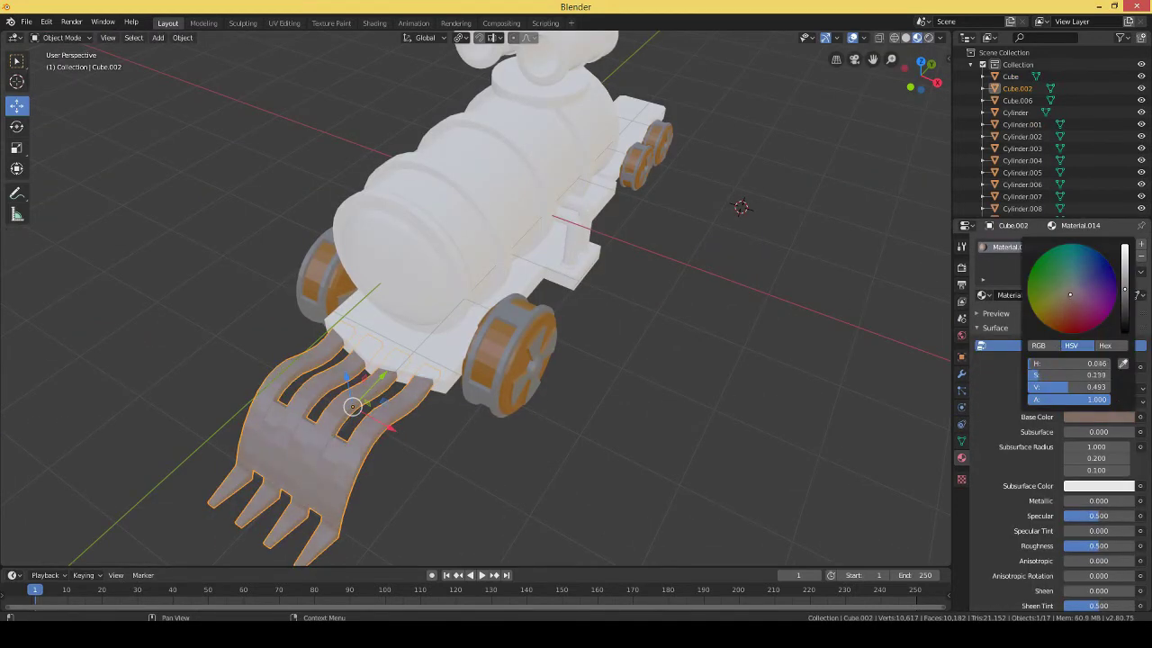